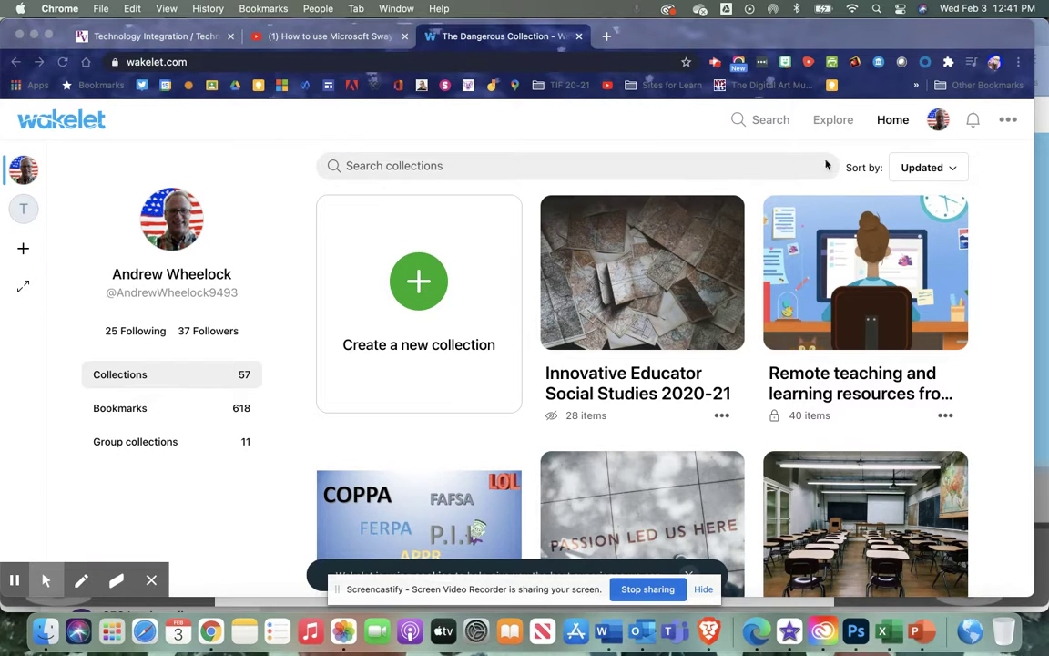
- Create a new collection and give it the library cover photo of a laptop and monitor on a desk, found by searching "technology"
left_click(419, 285)
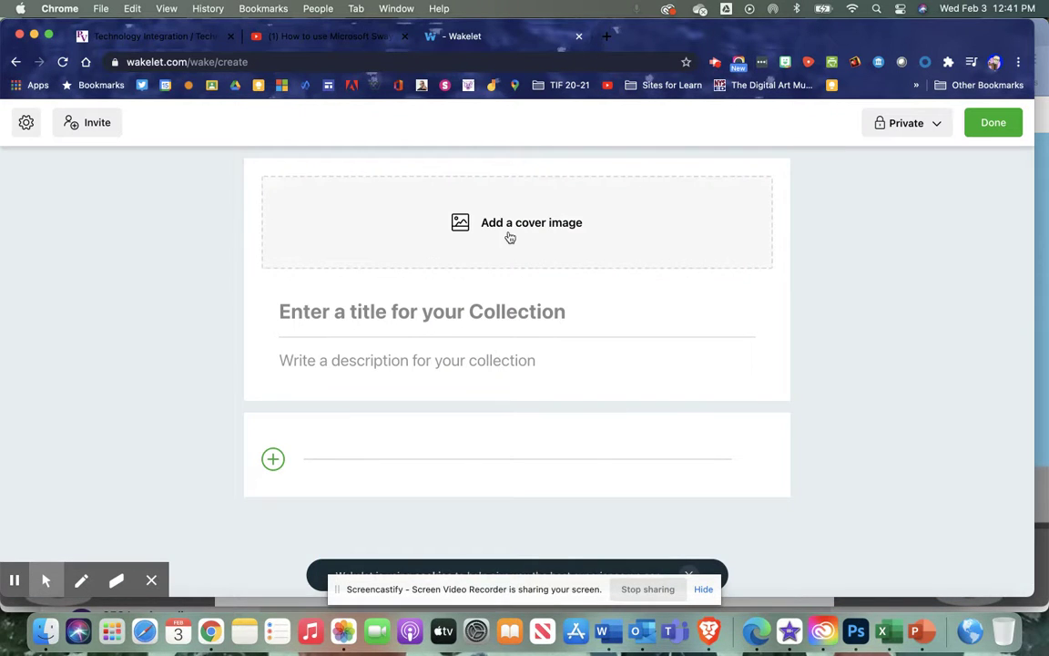
left_click(515, 234)
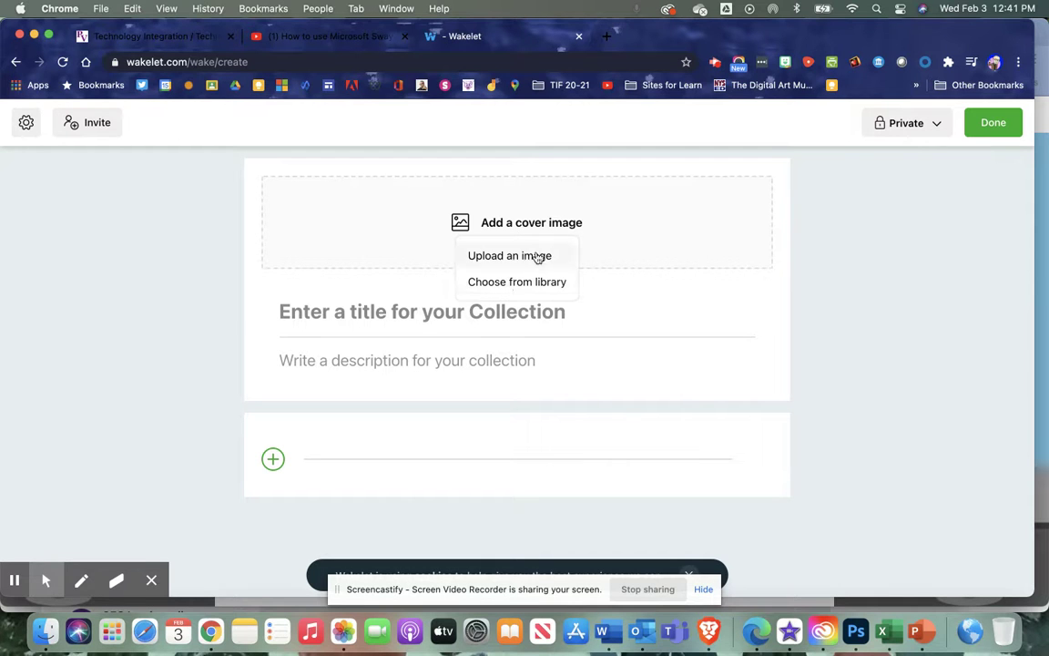
left_click(510, 281)
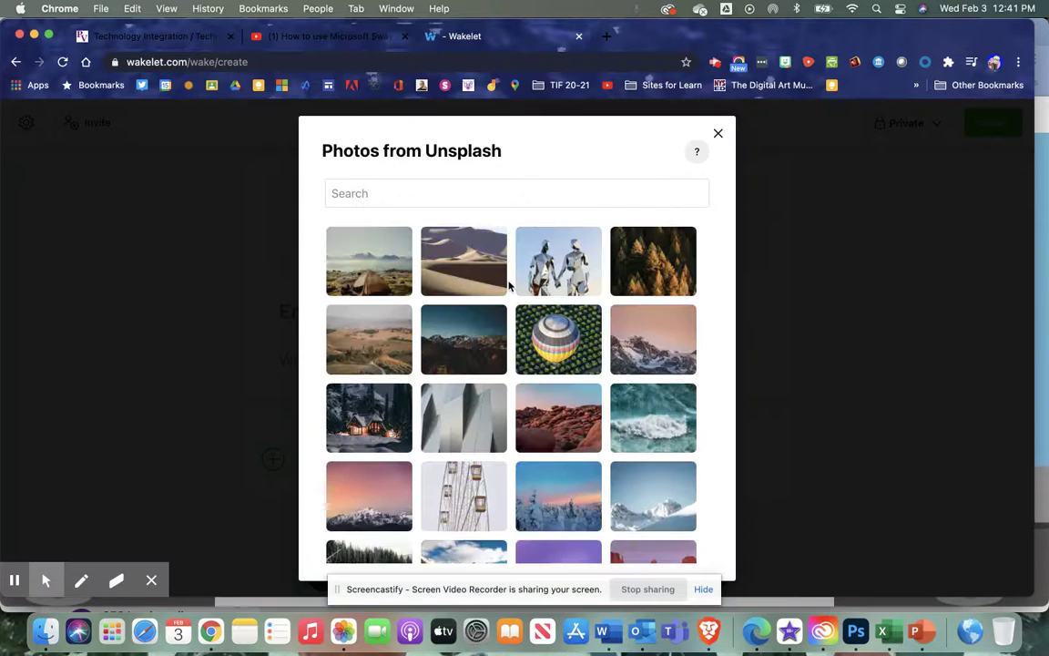
scroll(509, 286, "down", 10)
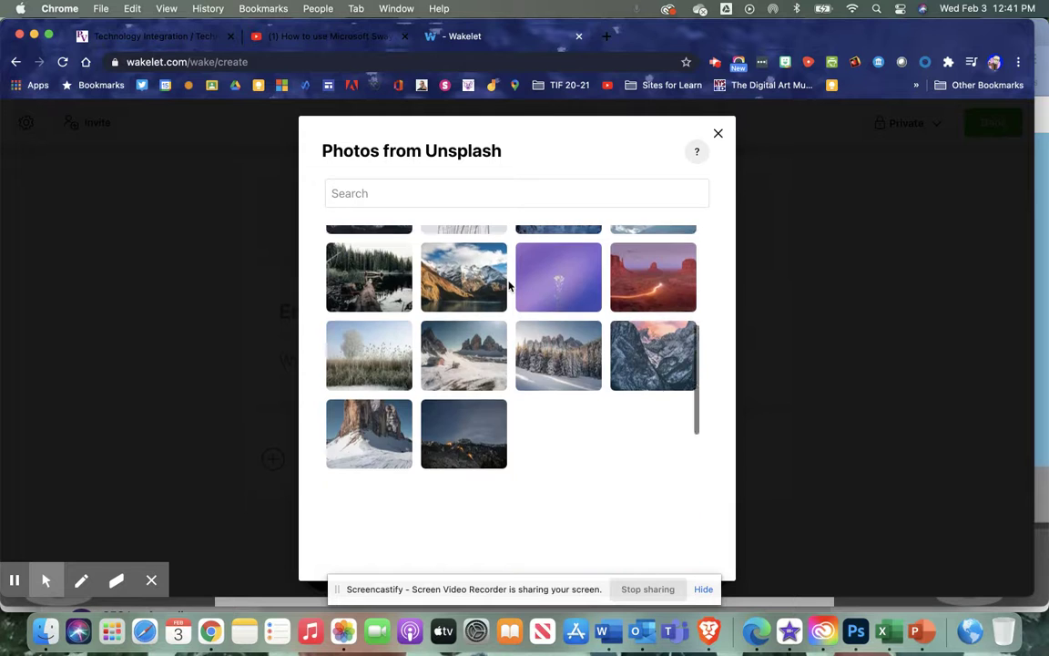
scroll(474, 273, "up", 10)
left_click(368, 189)
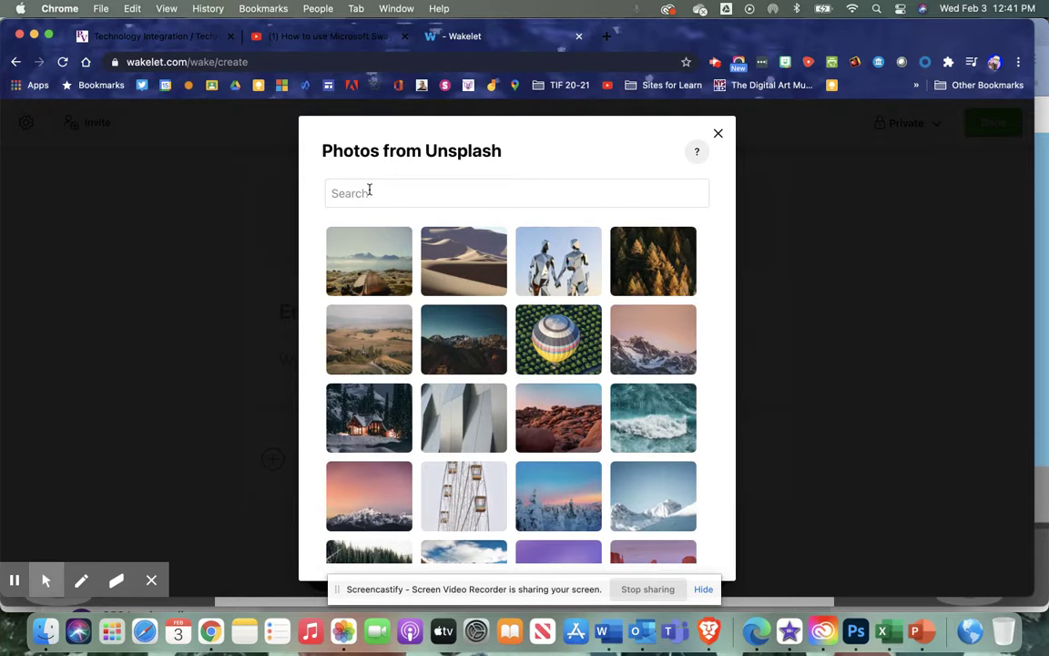
type("technology")
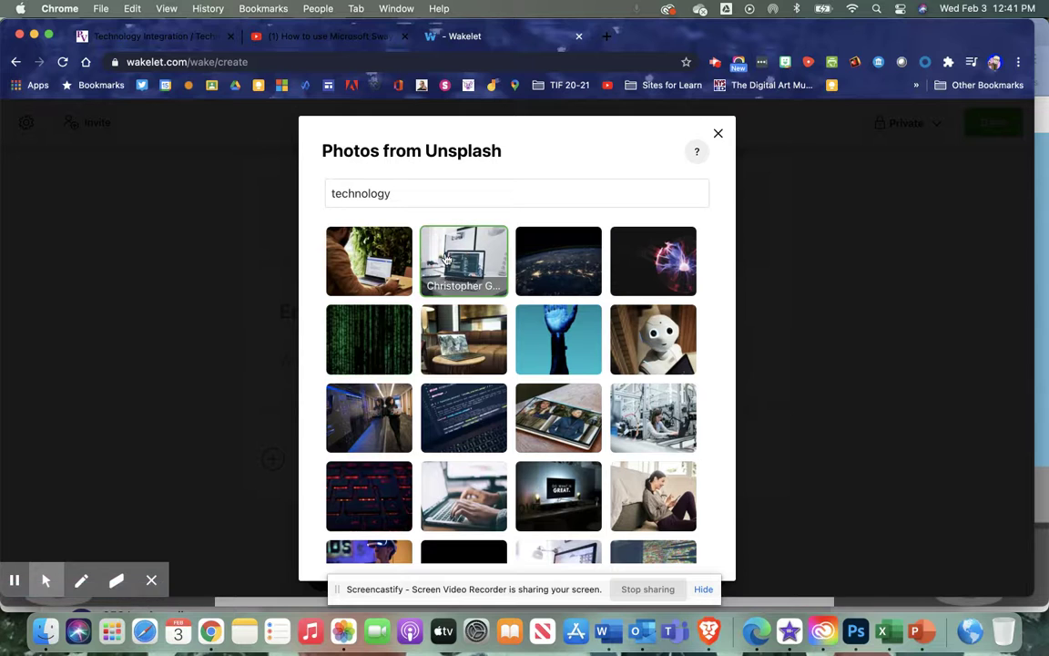
left_click(463, 261)
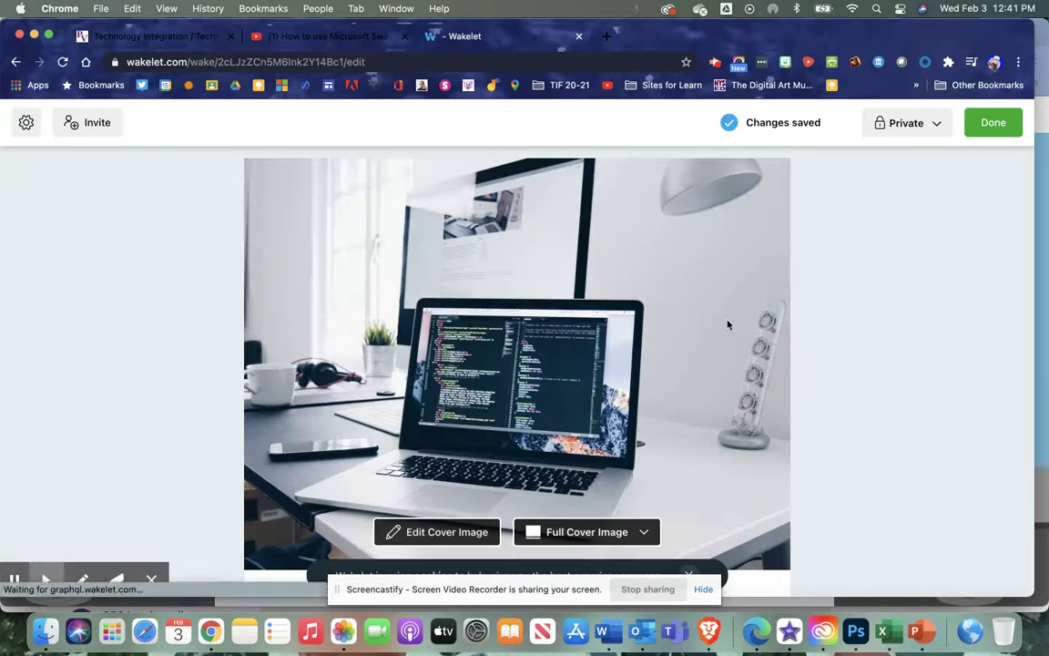
- Change the collection's cover display to Half Cover Image
scroll(728, 324, "down", 1)
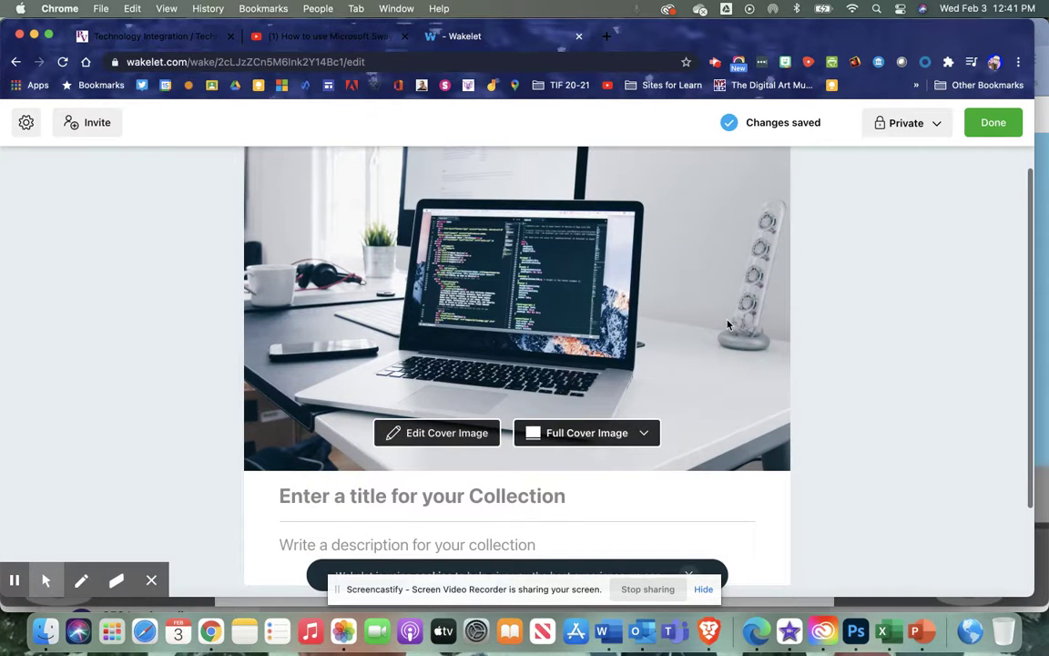
left_click(536, 436)
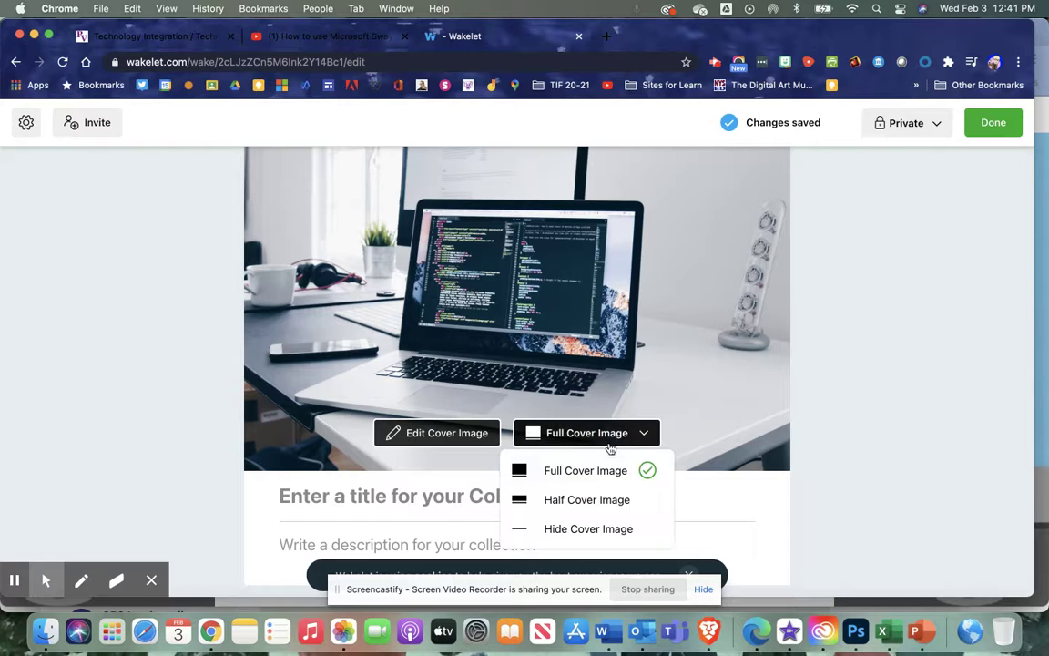
left_click(583, 501)
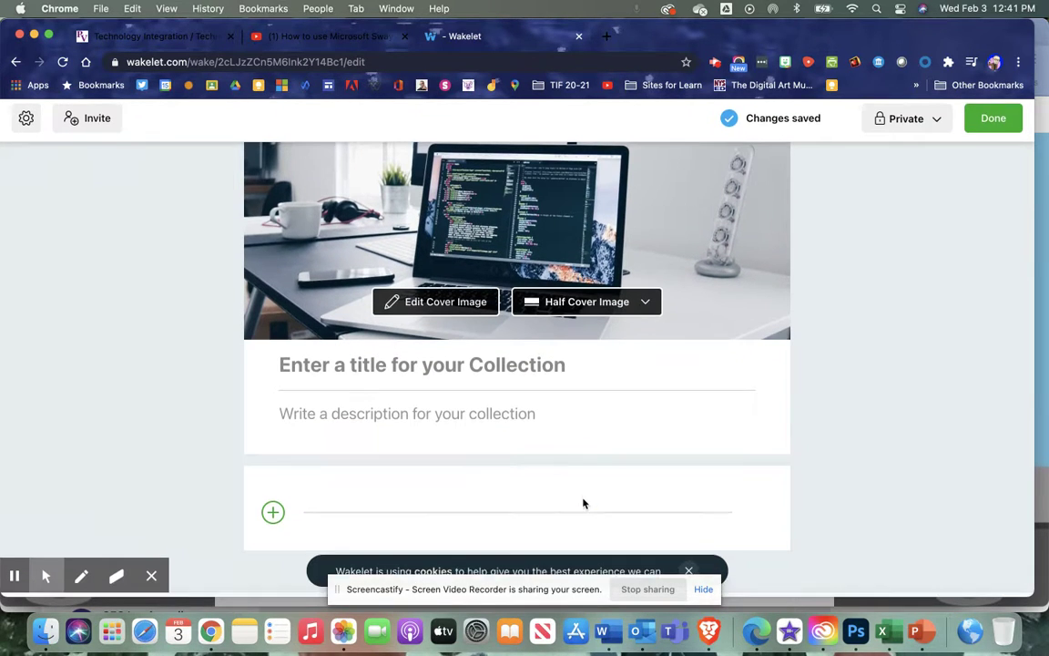
- Title the collection "The Dangerous Collection"
scroll(565, 499, "up", 2)
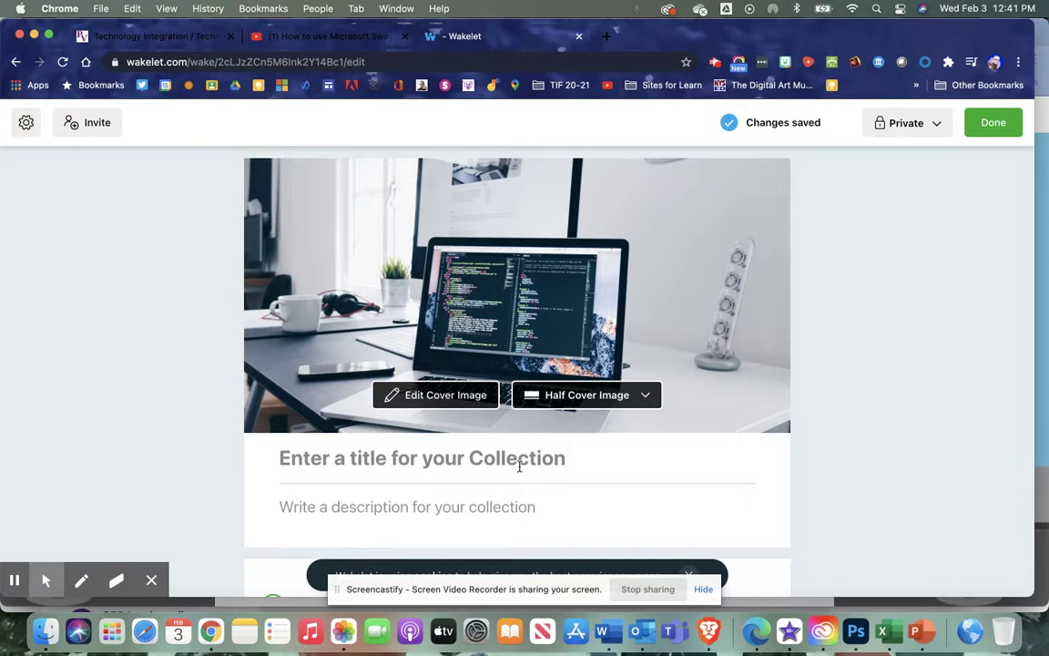
left_click(519, 466)
type("The Danger")
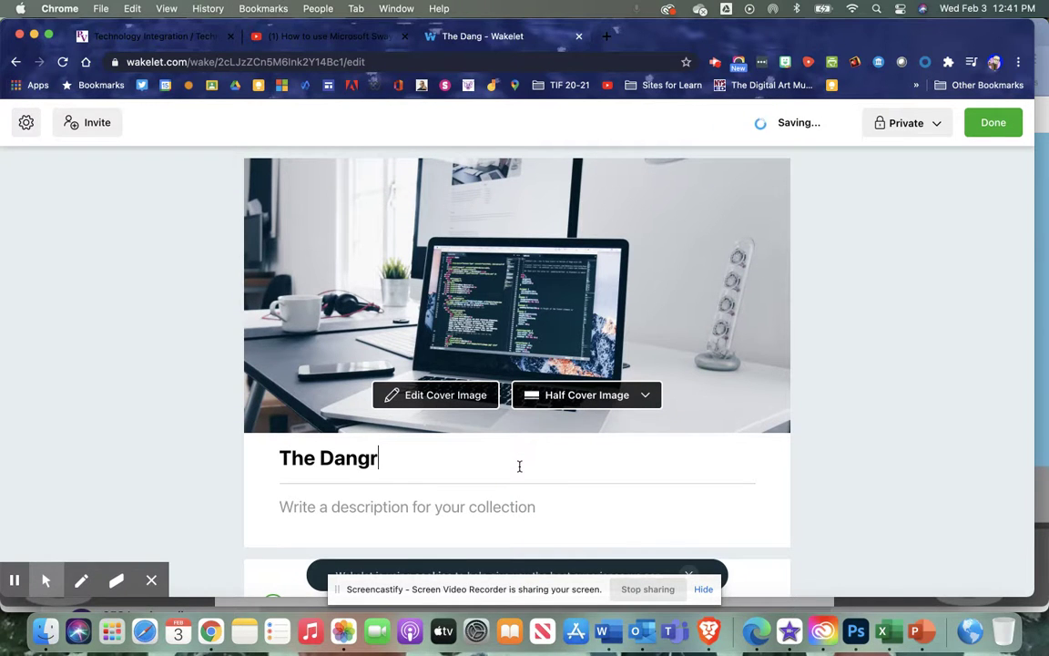
type("o")
key("BackSpace")
key("BackSpace")
type("erous C")
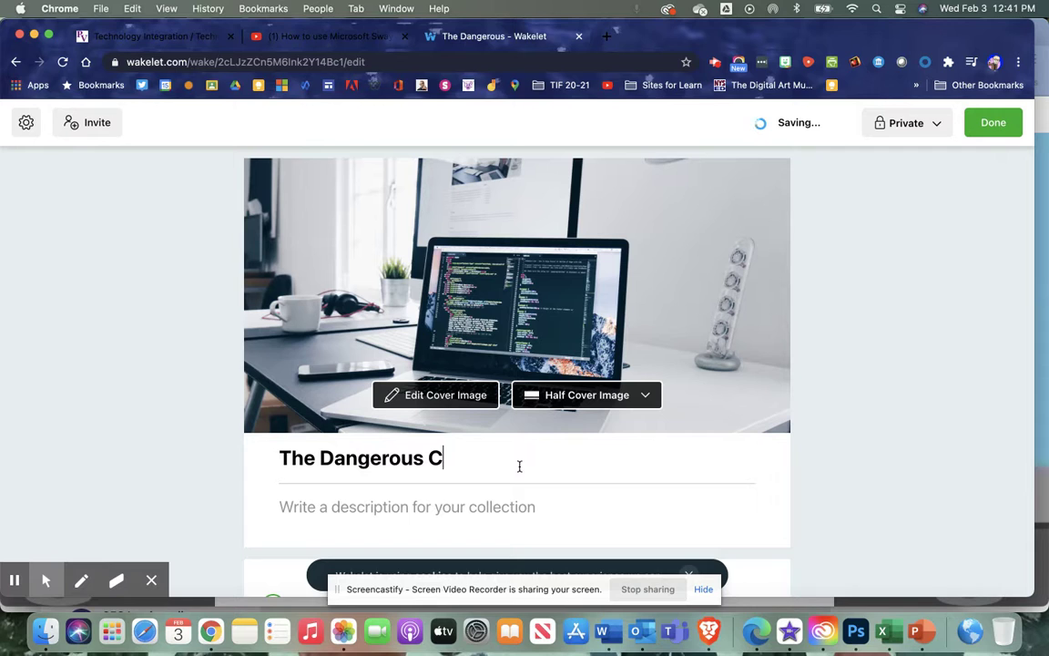
type("ollection")
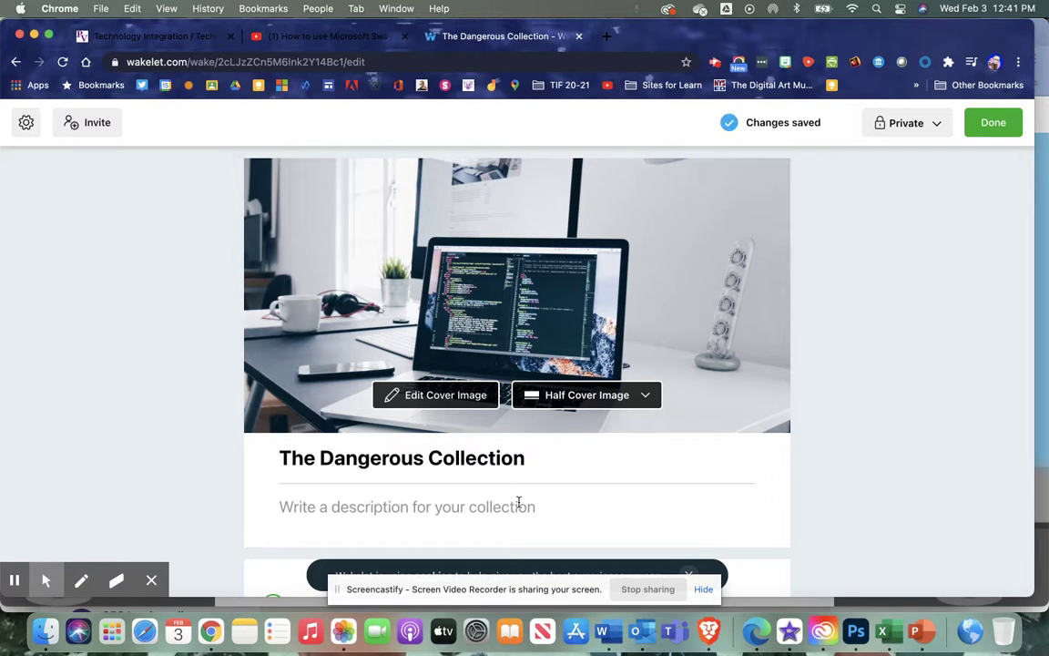
- Enter "Do NOT open this." as the collection's description
left_click(514, 511)
type("Do")
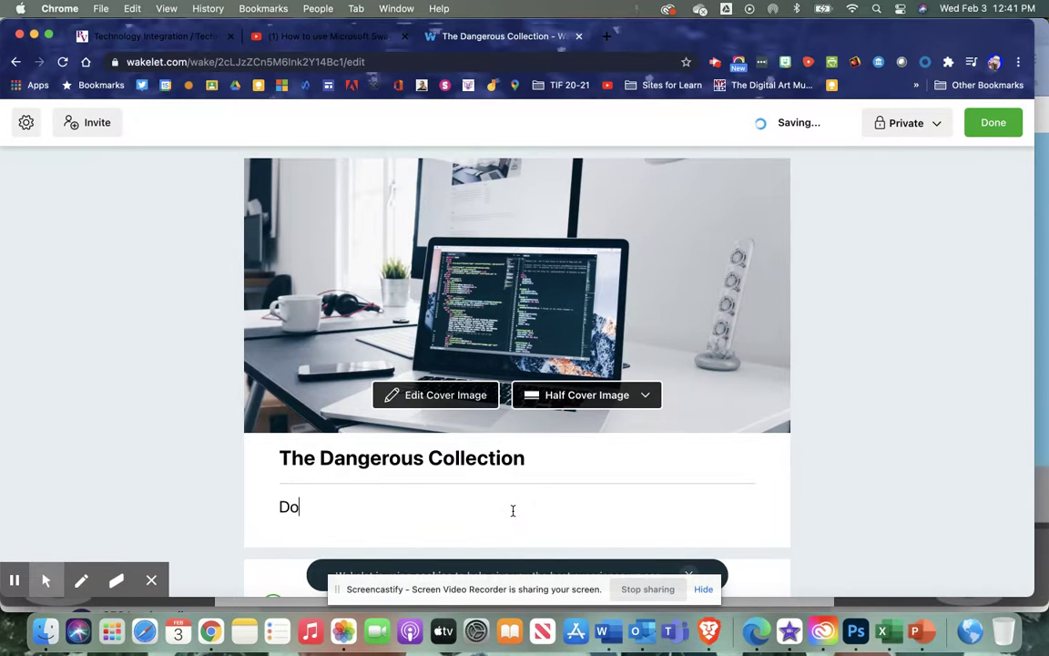
type(" NOT open this.")
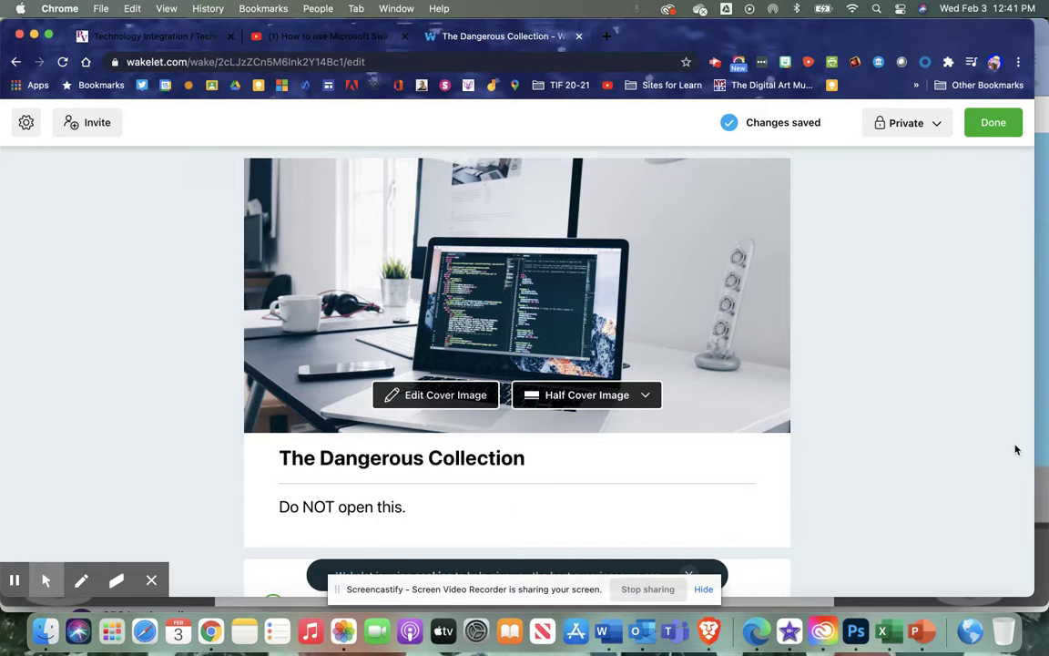
- Set the collection's visibility to Unlisted so only people with the link can see it
scroll(1016, 446, "down", 2)
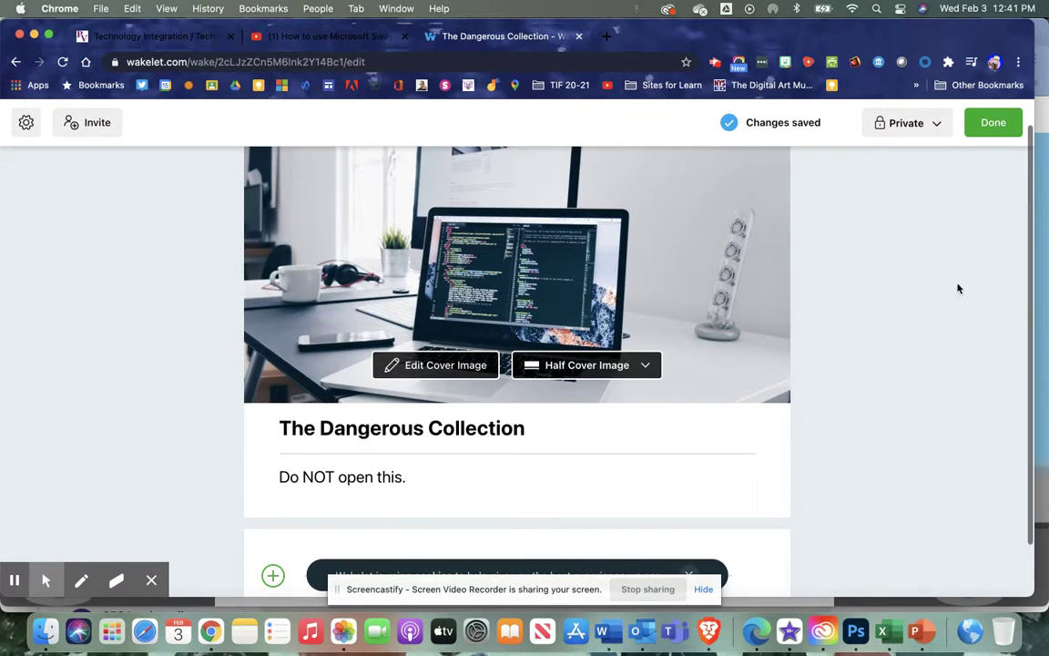
left_click(924, 135)
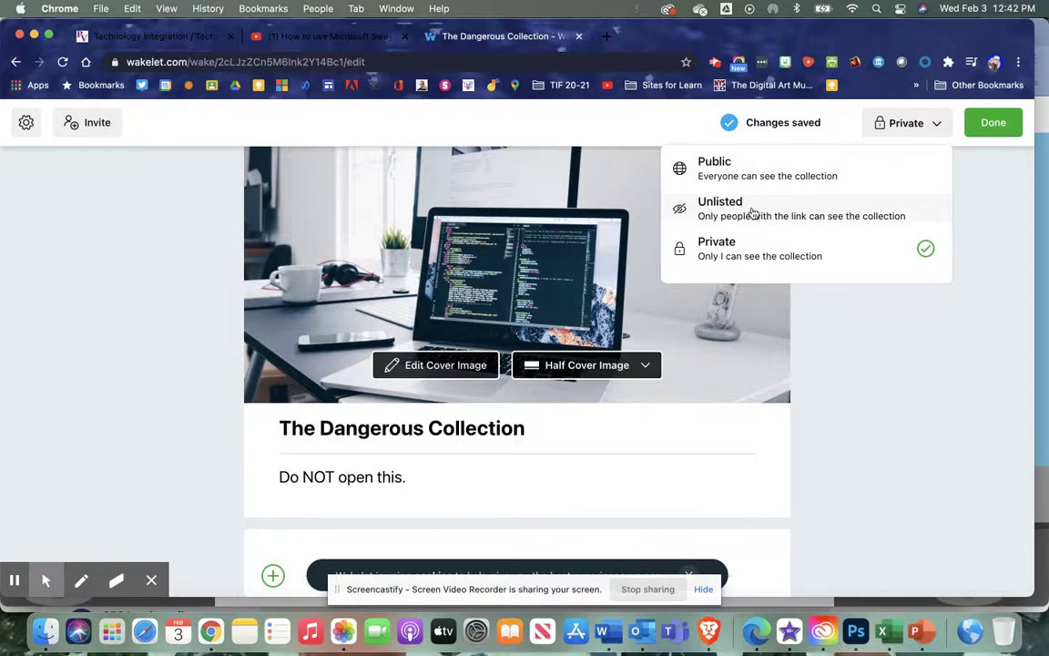
left_click(706, 209)
- Add the school's Technology Integrator's Calendar page, pval.org/Page/2395, to the collection as a web link item
scroll(892, 262, "down", 1)
scroll(893, 261, "down", 1)
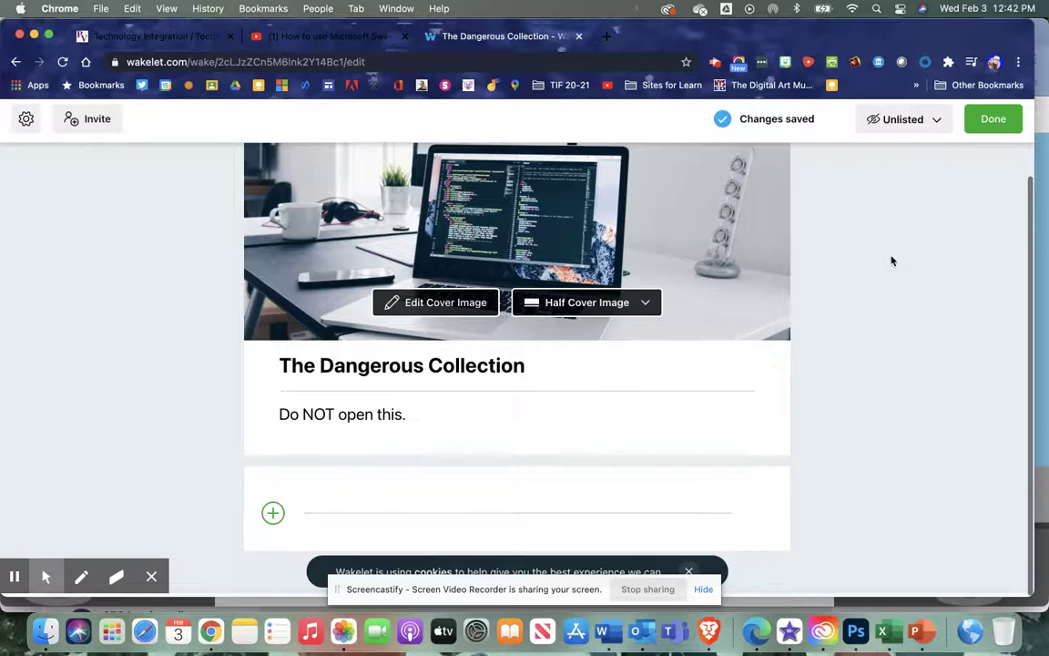
left_click(273, 517)
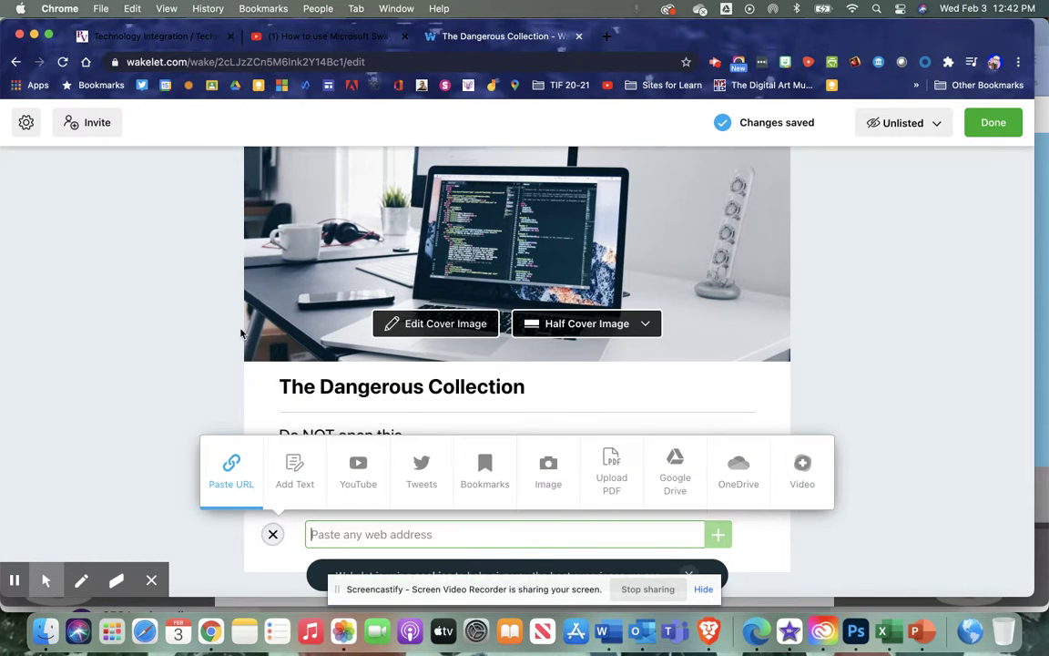
left_click(145, 36)
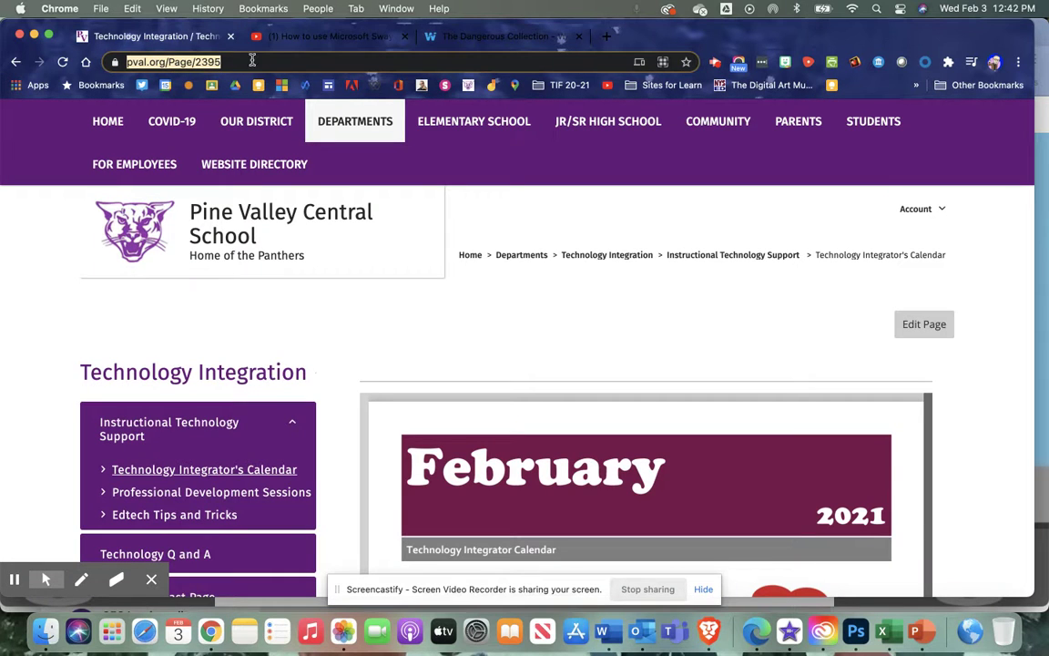
left_click(473, 36)
left_click(321, 533)
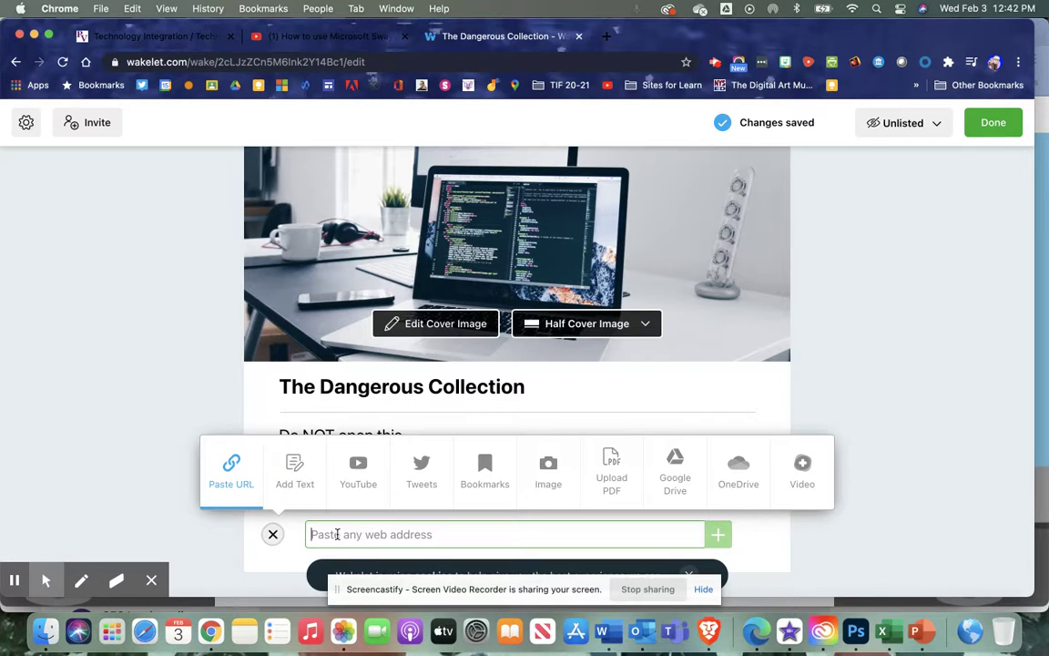
key("super+v")
scroll(459, 512, "down", 3)
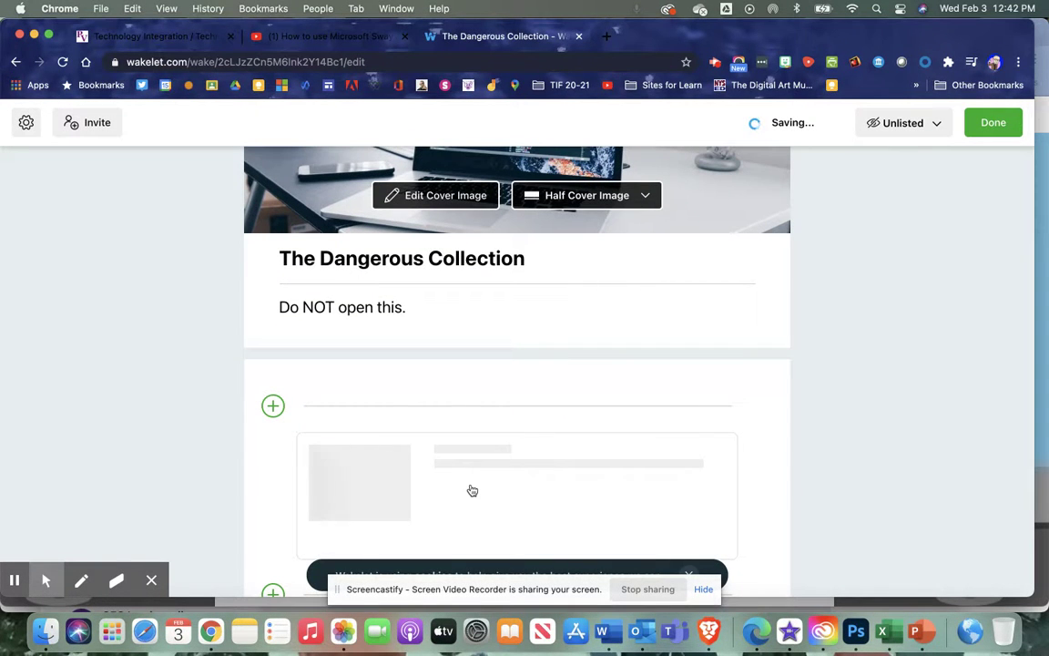
- Upload Slide2.jpeg from the wakelet collections folder as the calendar link's image and save the edited item
scroll(471, 485, "down", 2)
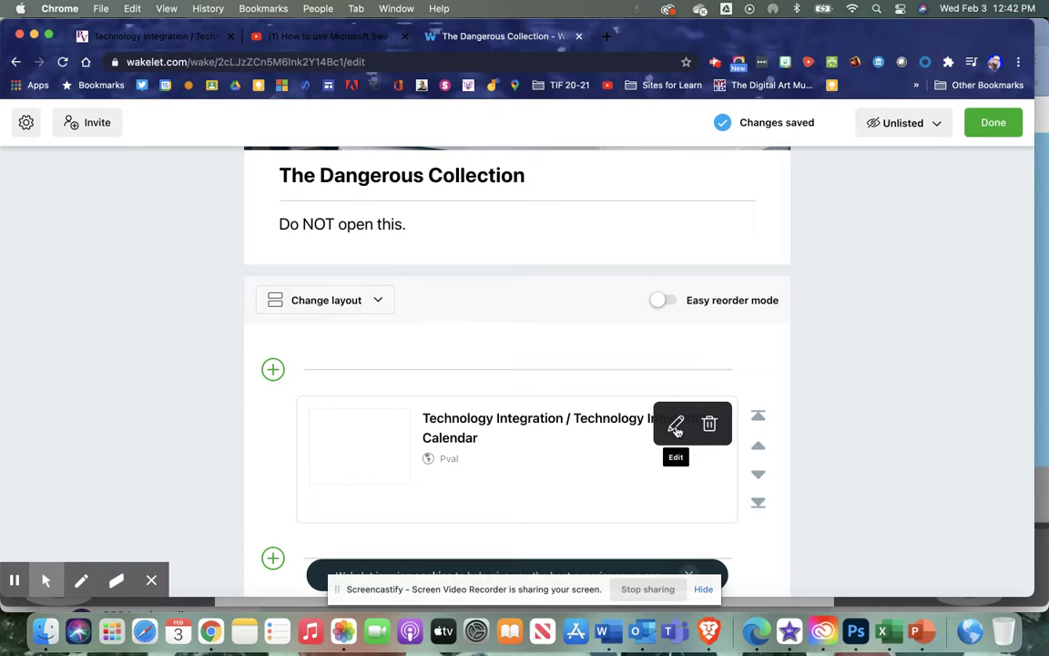
left_click_drag(346, 457, 348, 445)
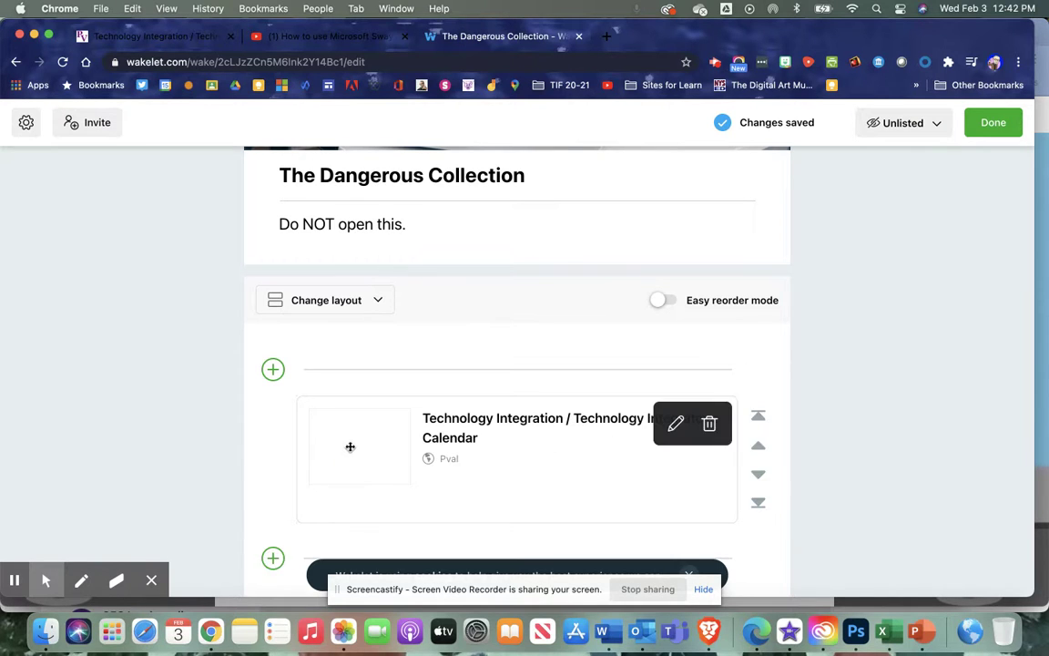
left_click(675, 425)
left_click(356, 513)
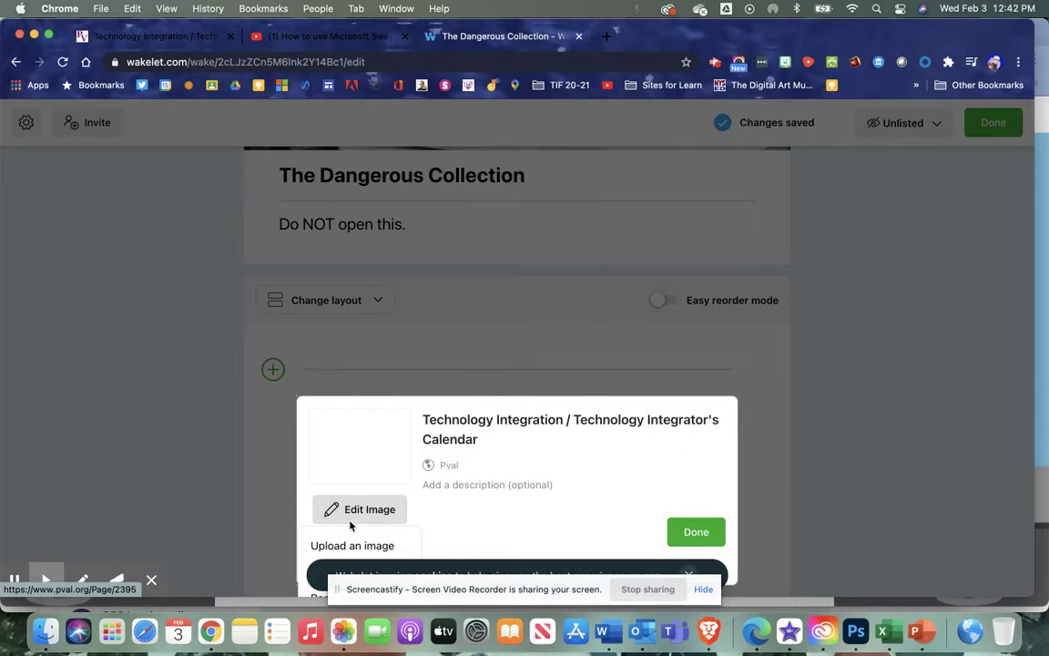
left_click(703, 589)
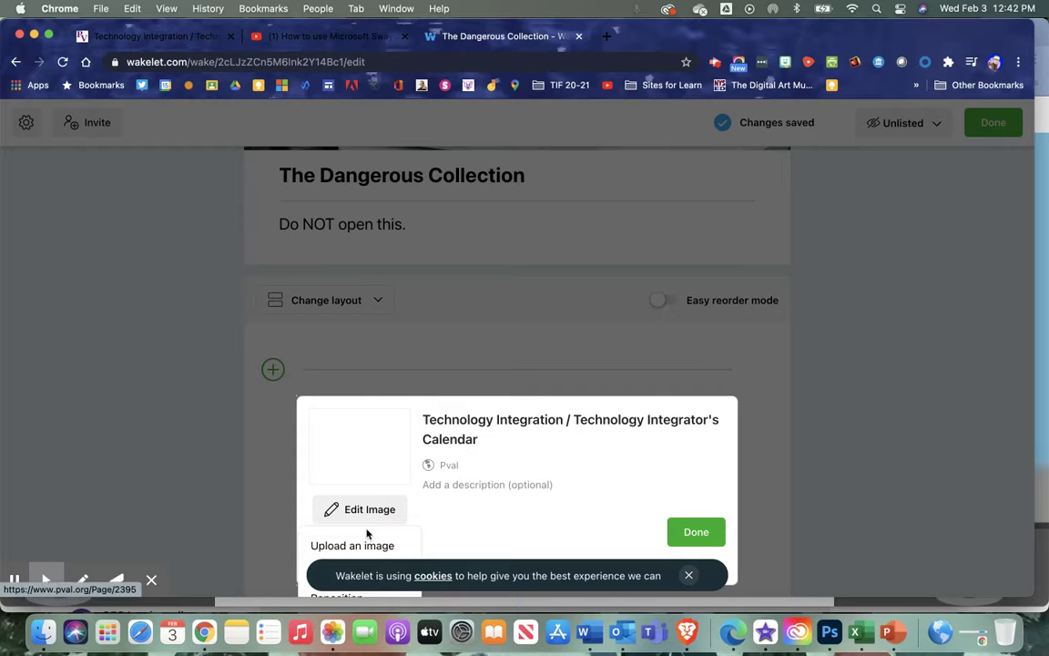
left_click(353, 548)
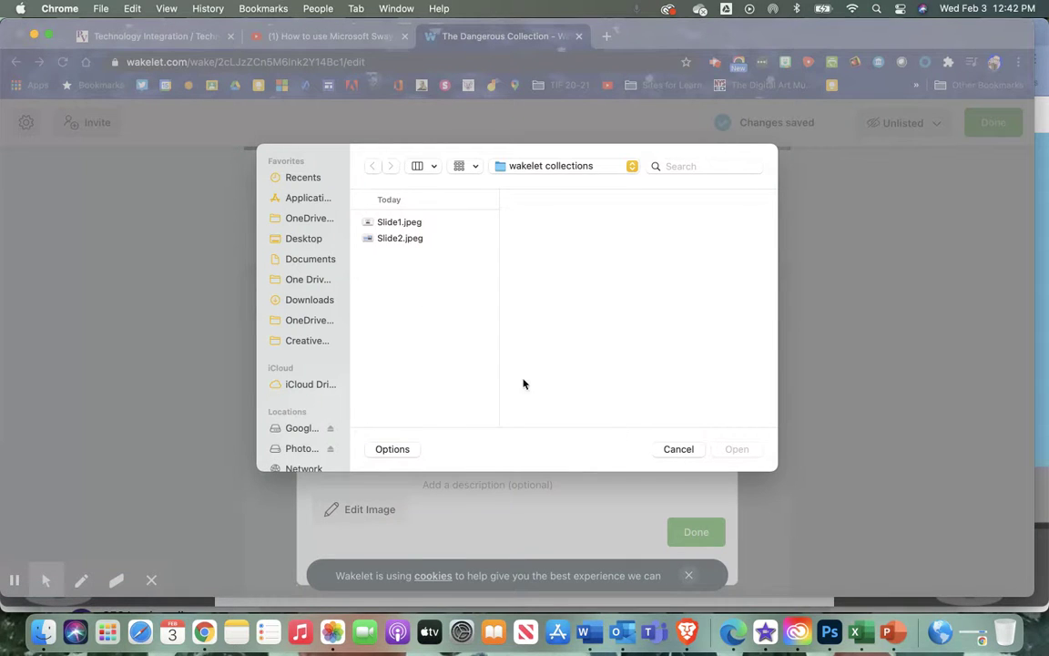
left_click(391, 226)
left_click(390, 236)
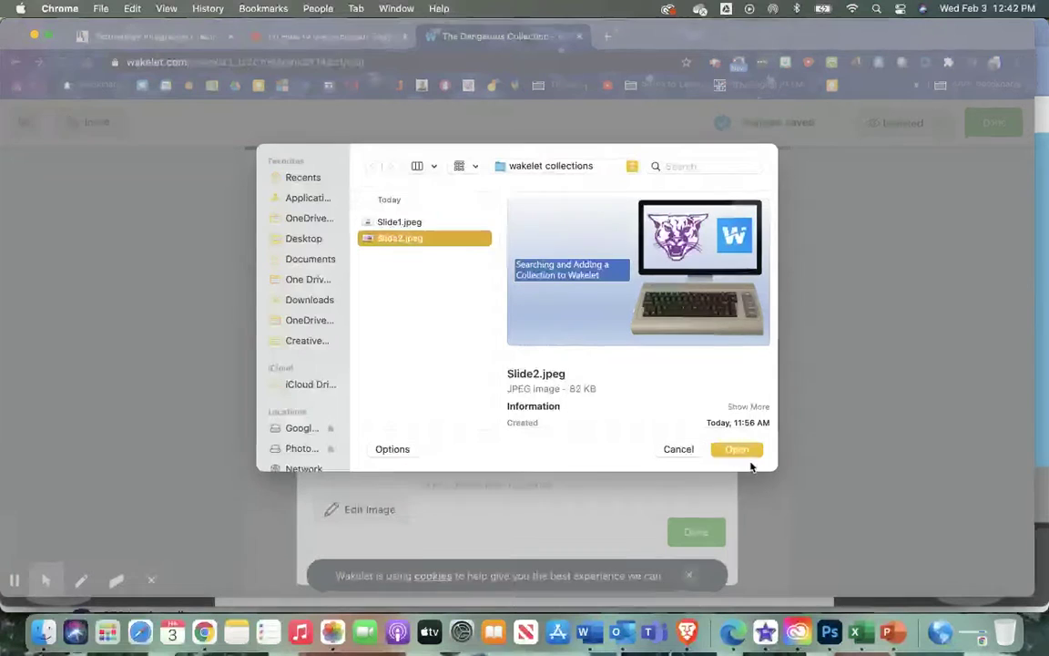
left_click(743, 450)
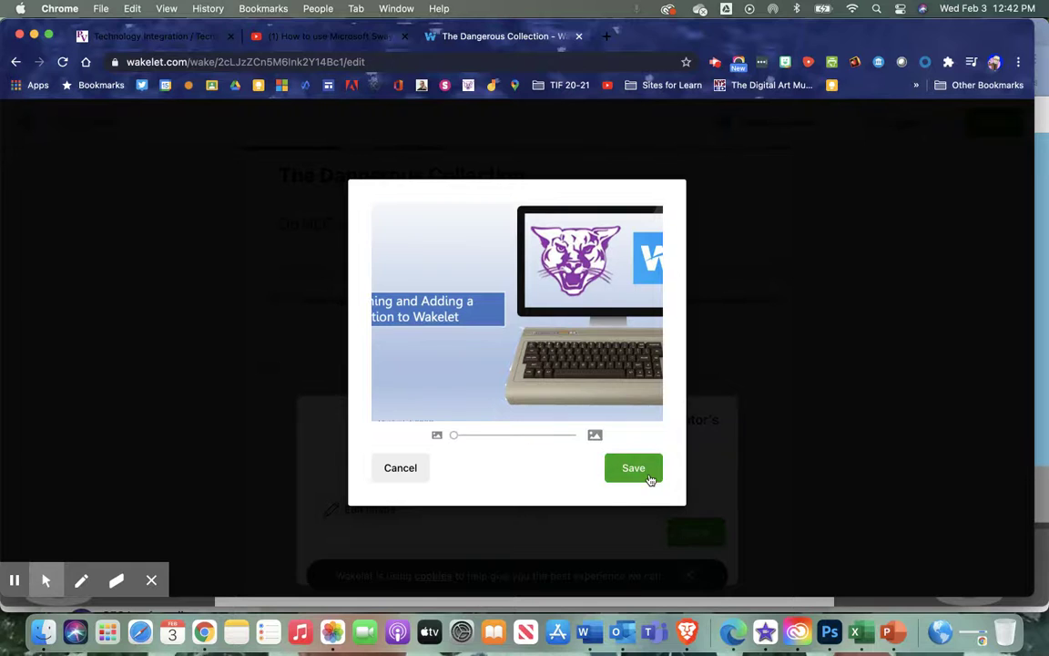
left_click(634, 469)
left_click(696, 464)
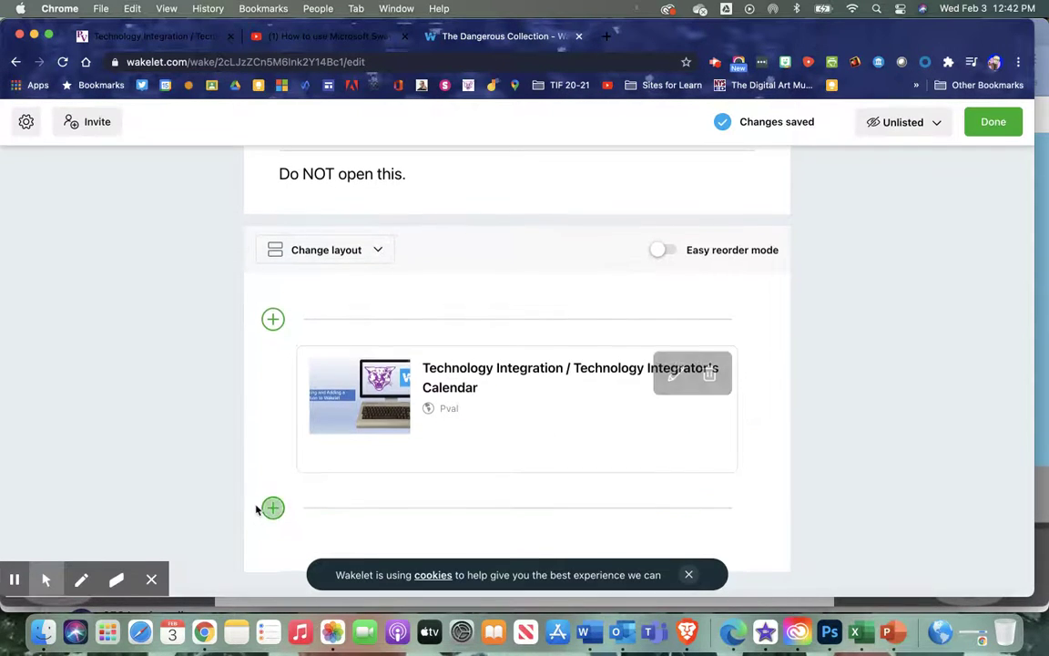
left_click(272, 507)
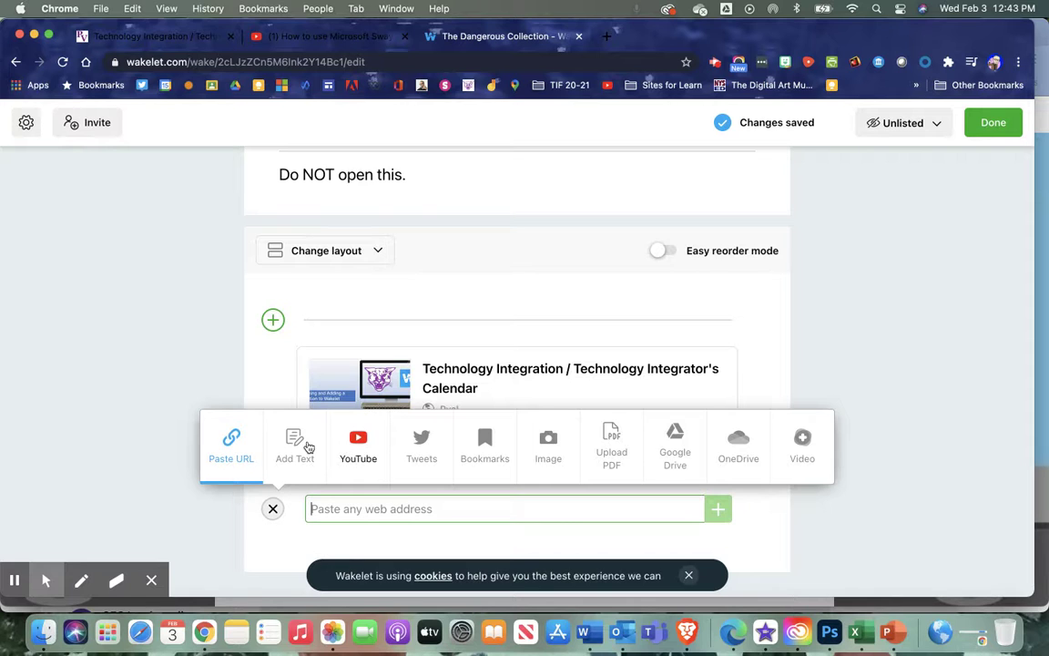
left_click(357, 451)
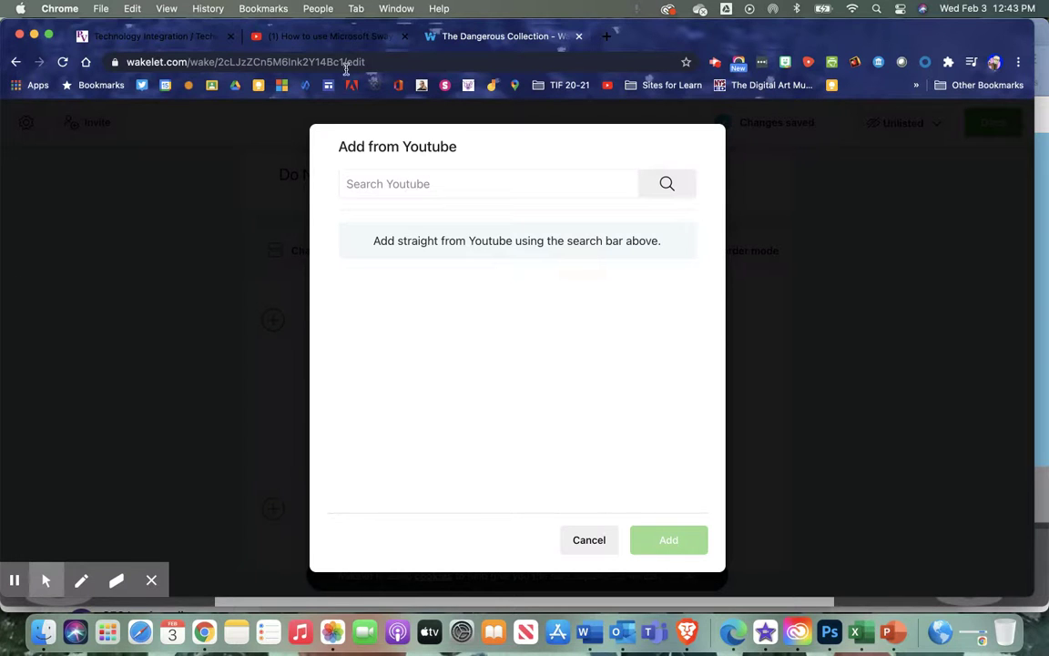
left_click(314, 37)
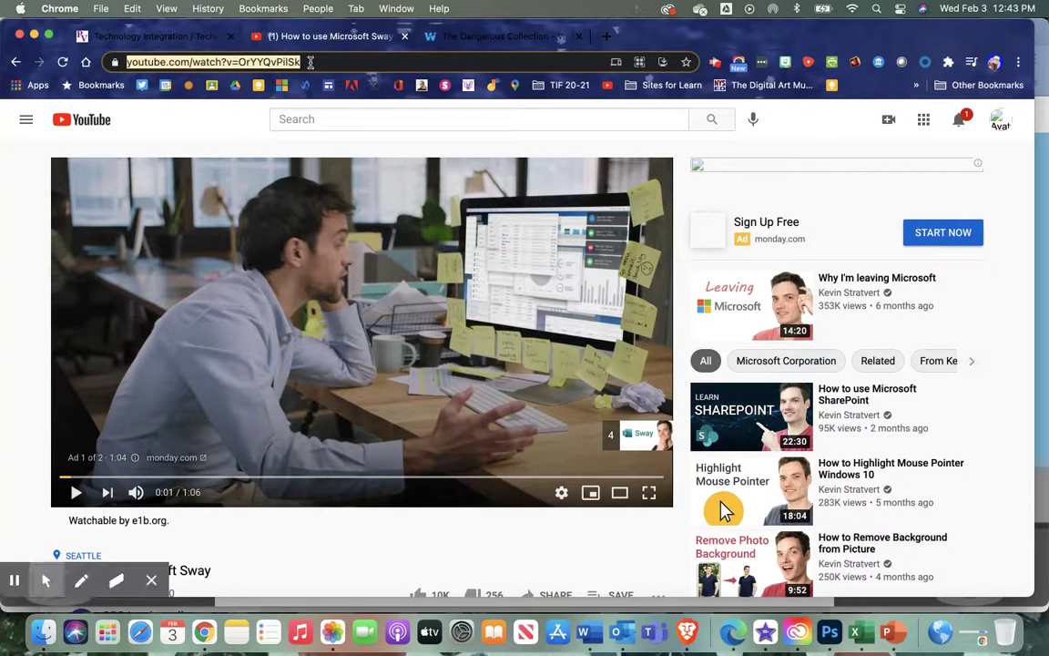
left_click(466, 37)
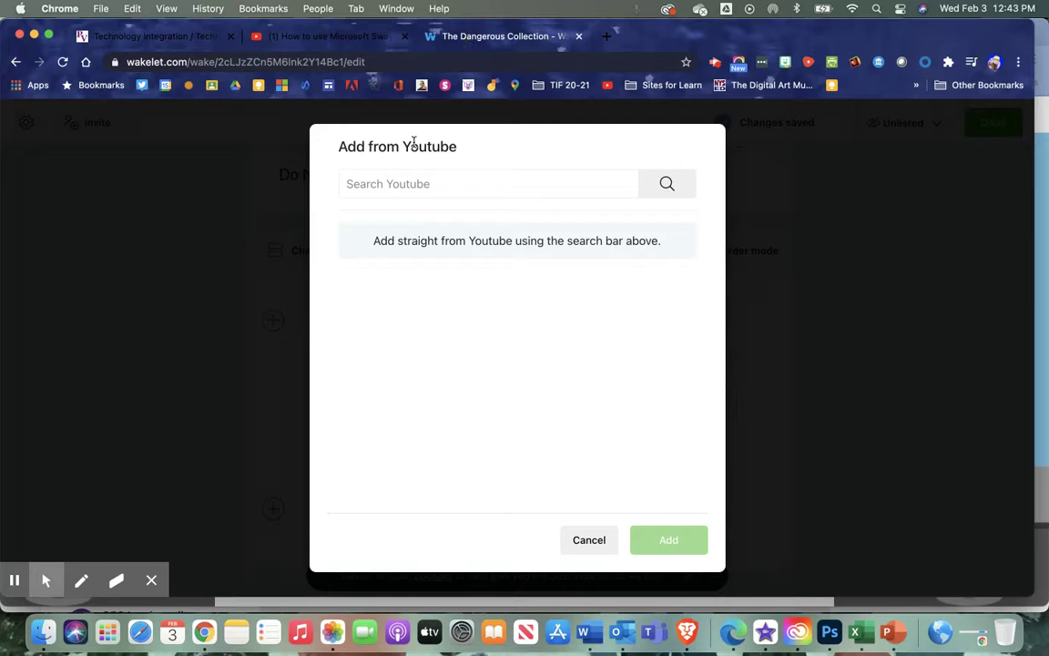
left_click(394, 183)
type("https://www.youtube.com/watch?v=OrYYQvPilSk")
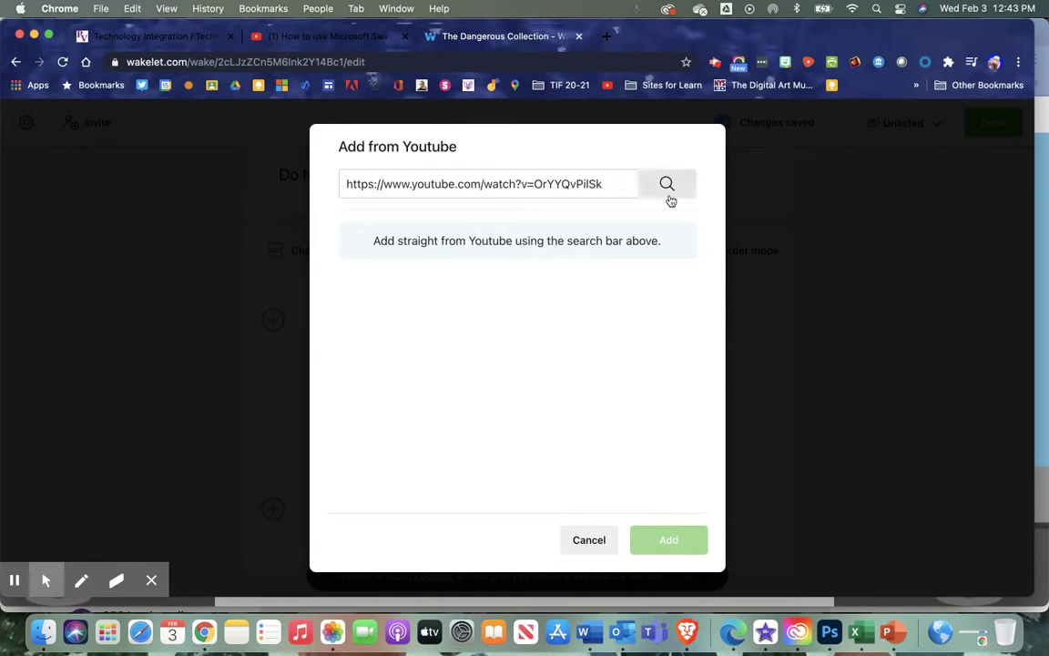
left_click(670, 196)
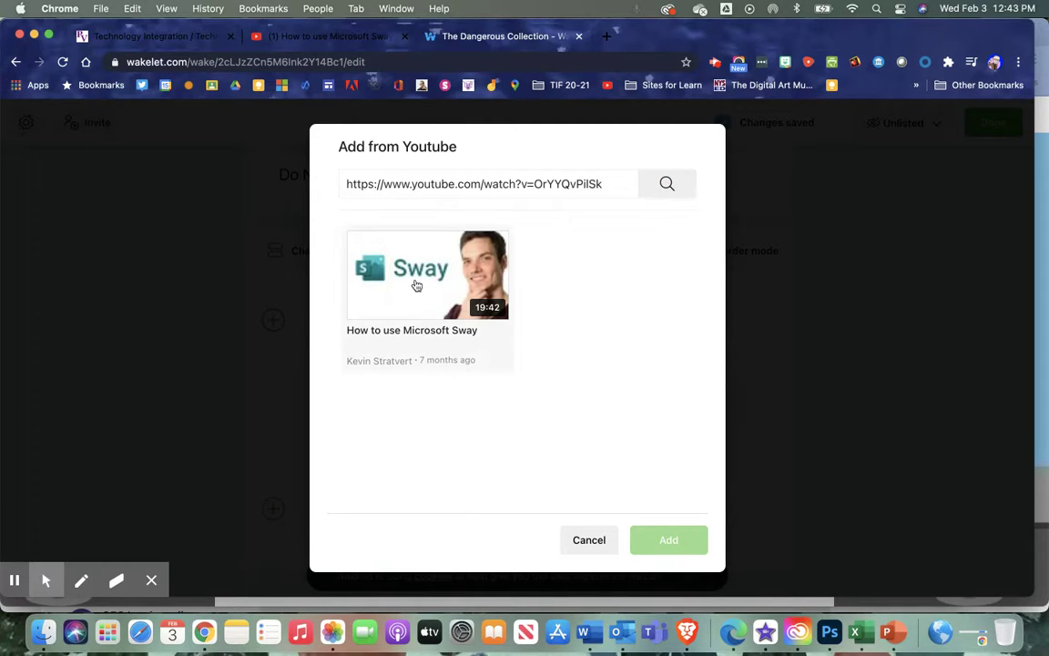
left_click(418, 286)
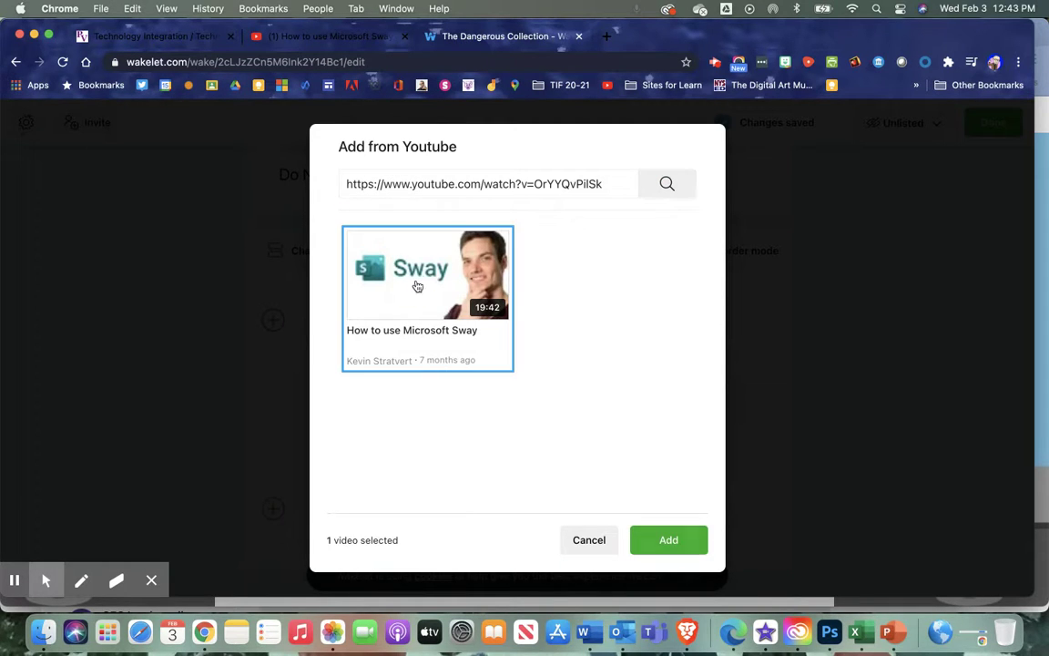
left_click(653, 534)
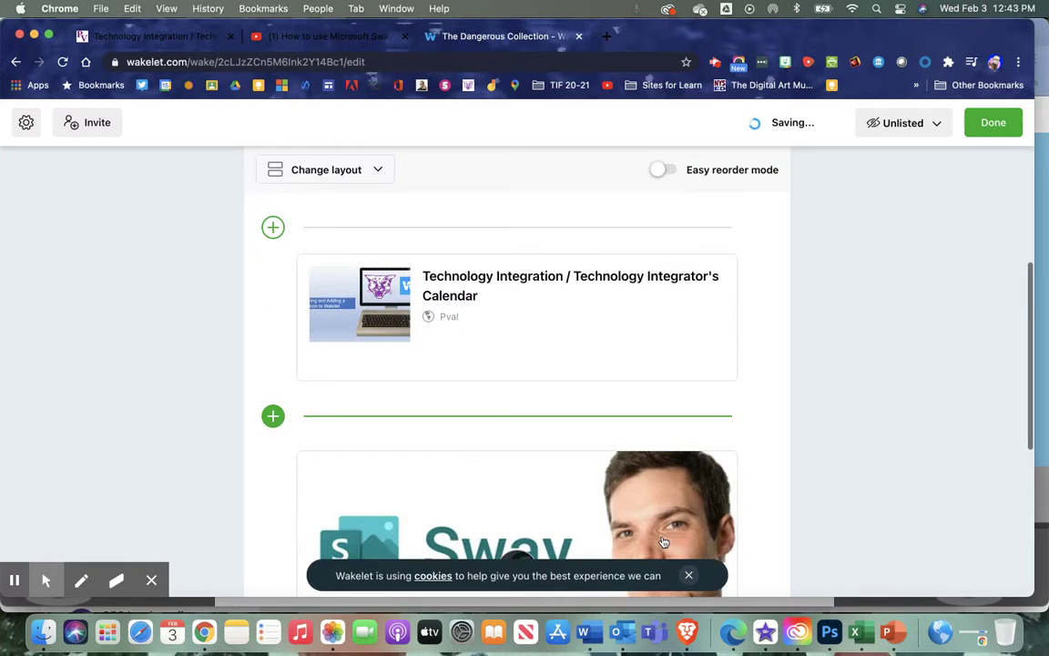
- Move the "How to use Microsoft Sway" video to the top of the collection's items
scroll(664, 542, "down", 1)
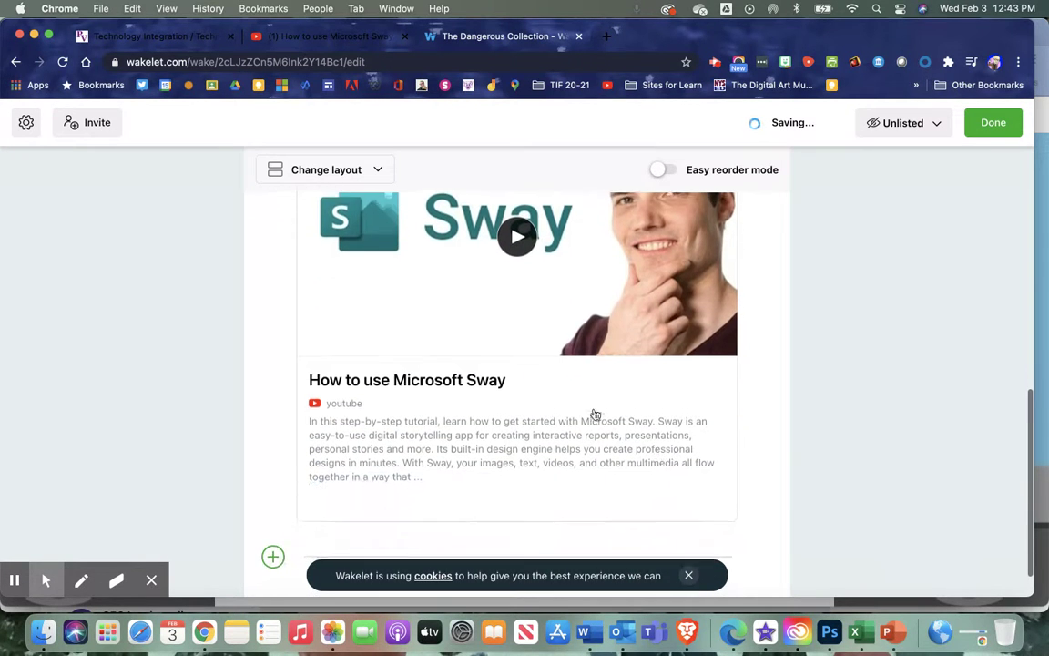
scroll(554, 446, "up", 1)
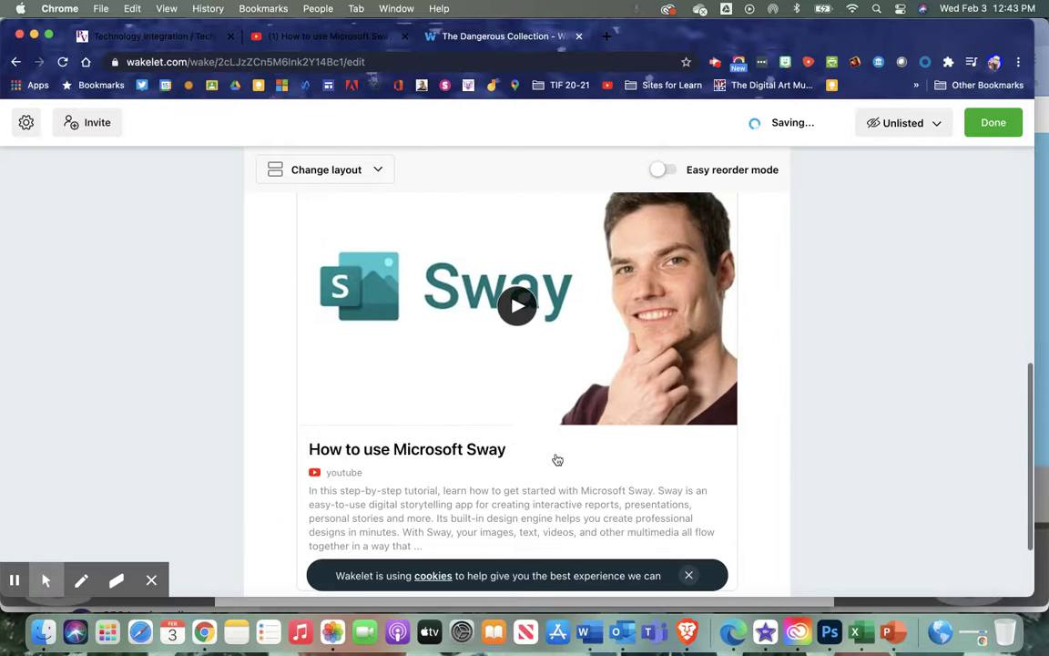
scroll(614, 432, "up", 2)
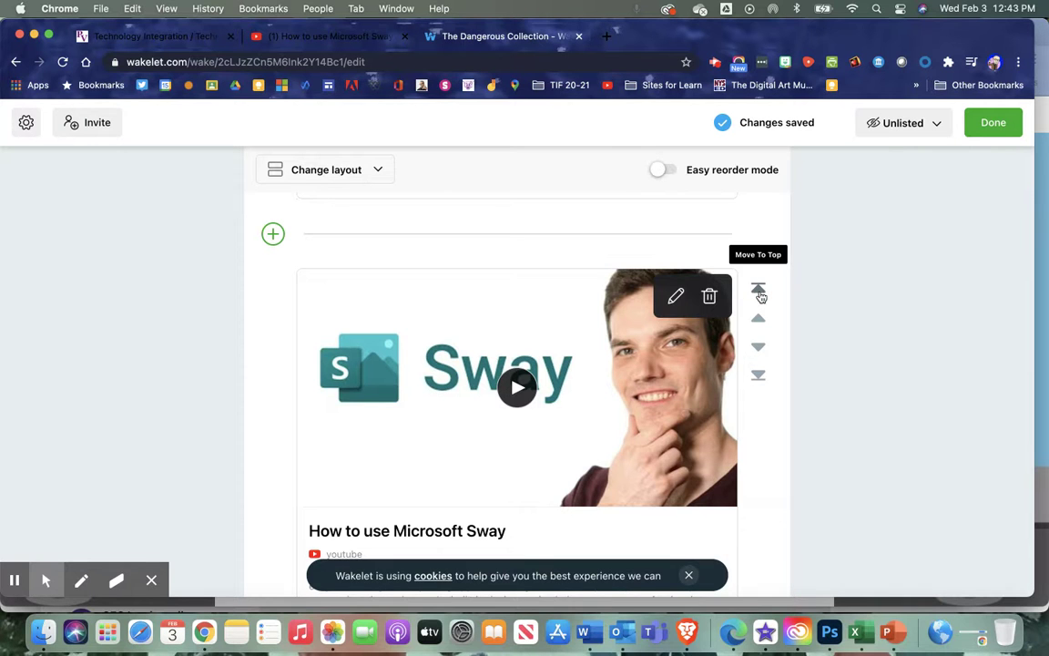
left_click(758, 288)
scroll(761, 296, "up", 4)
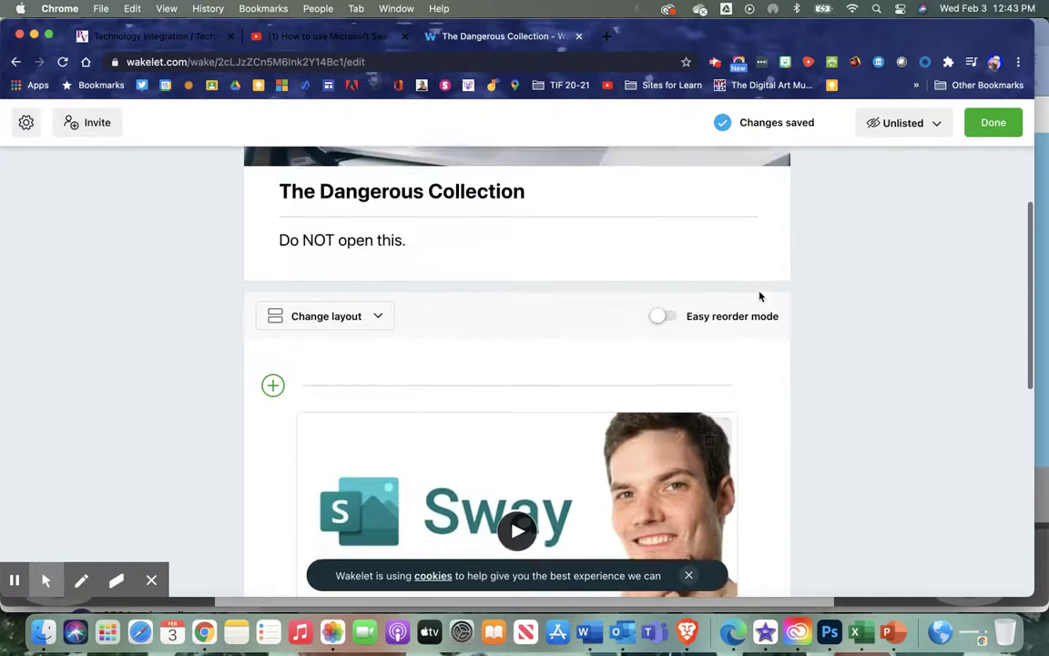
scroll(760, 296, "down", 5)
- Change the collection's layout to Mood Board and look at how the items are arranged
scroll(760, 296, "up", 5)
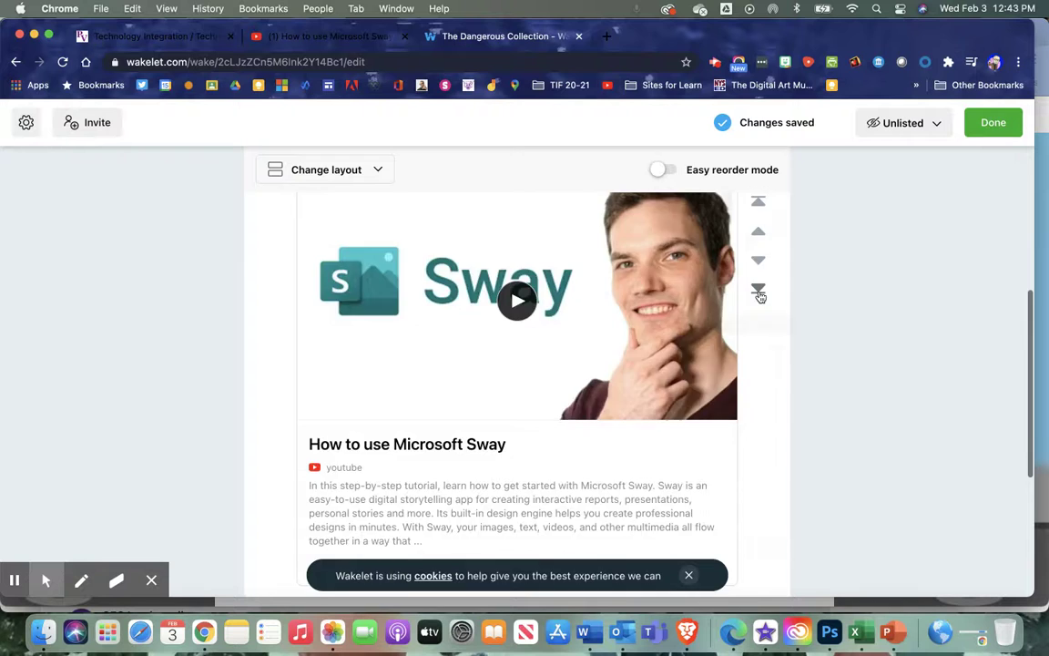
left_click(374, 342)
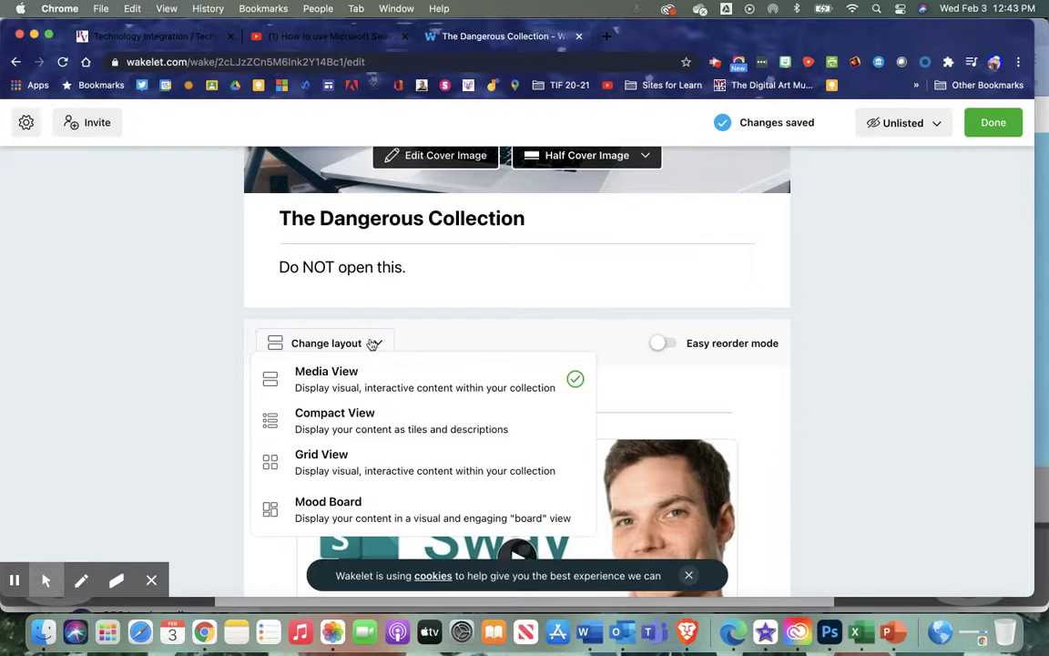
left_click(331, 500)
scroll(332, 503, "down", 3)
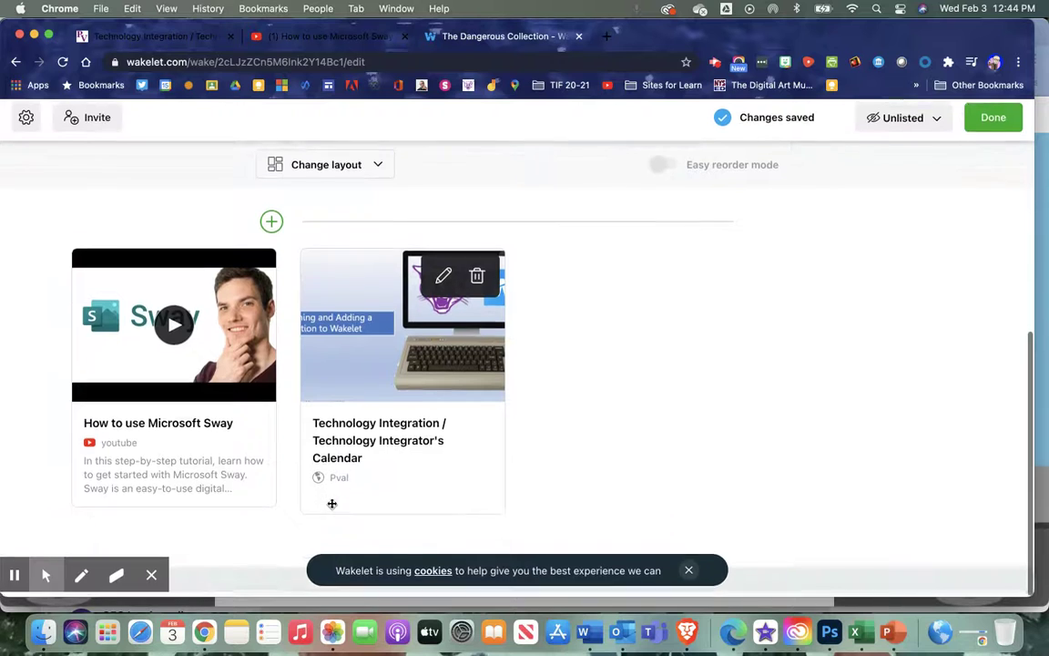
- Change the collection's layout to Grid View and look over the items
scroll(332, 503, "up", 2)
scroll(331, 503, "up", 3)
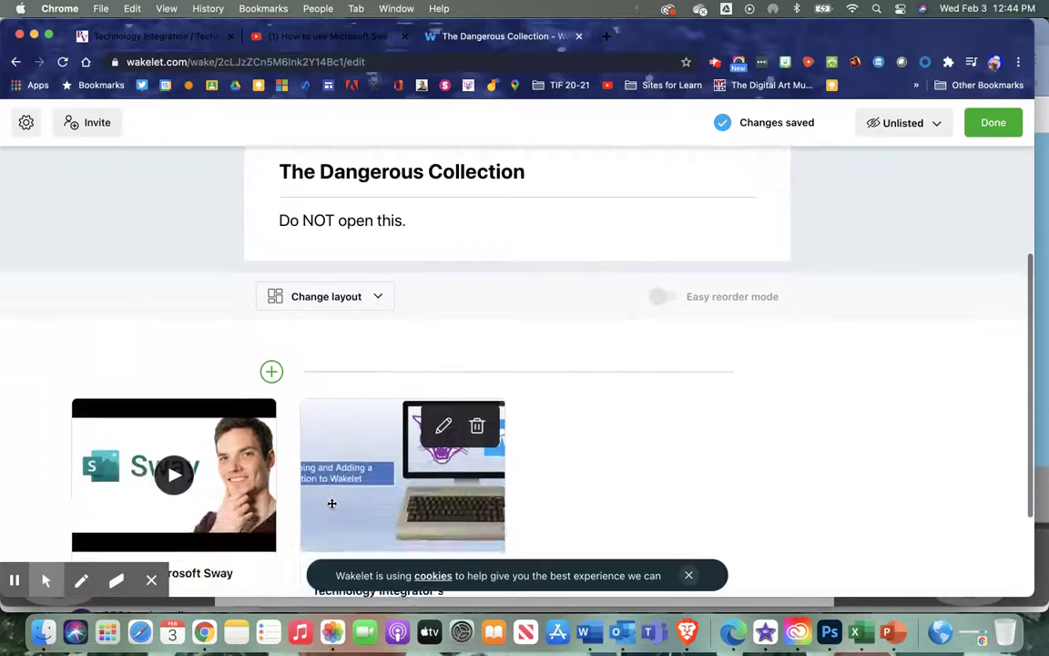
scroll(343, 444, "down", 1)
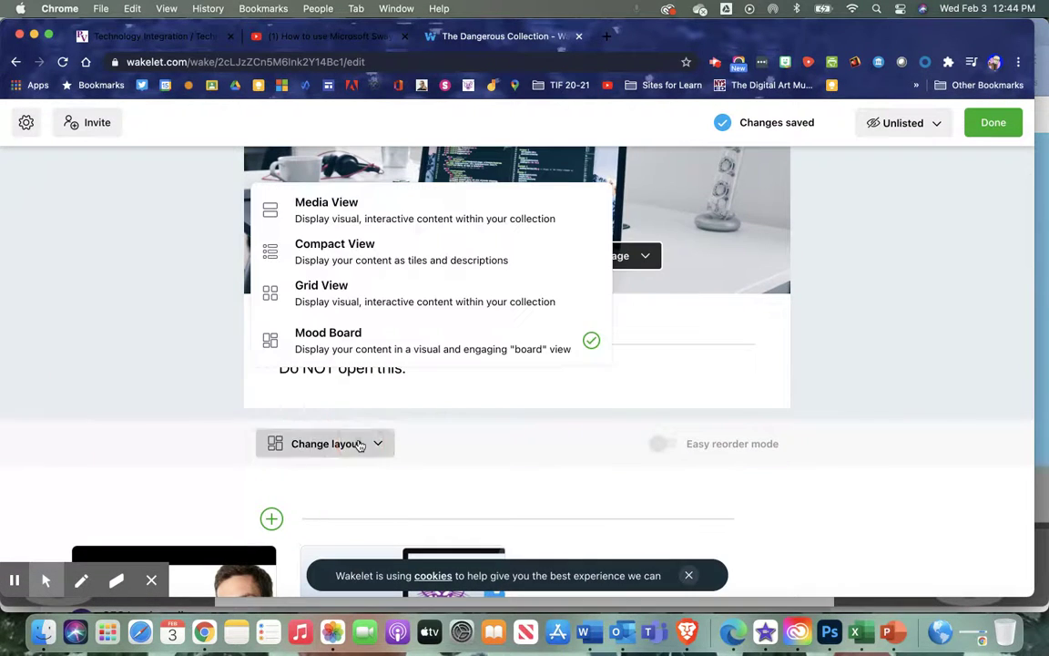
left_click(342, 303)
scroll(335, 304, "down", 2)
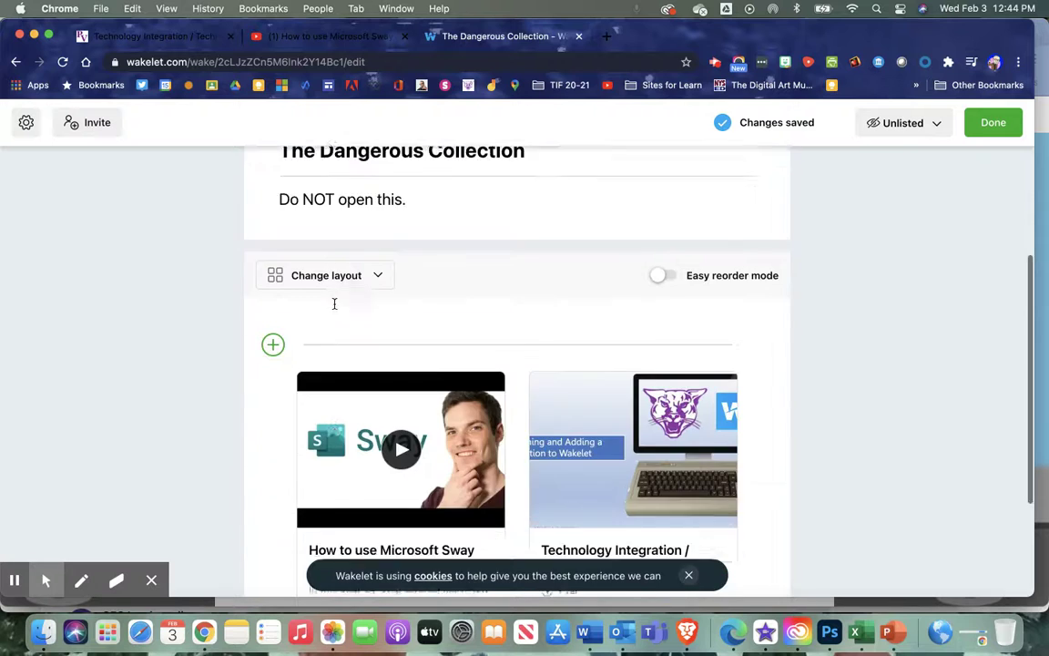
scroll(334, 305, "down", 2)
- Change the collection's layout to Compact View and finish editing the collection
scroll(327, 310, "up", 5)
scroll(336, 324, "down", 3)
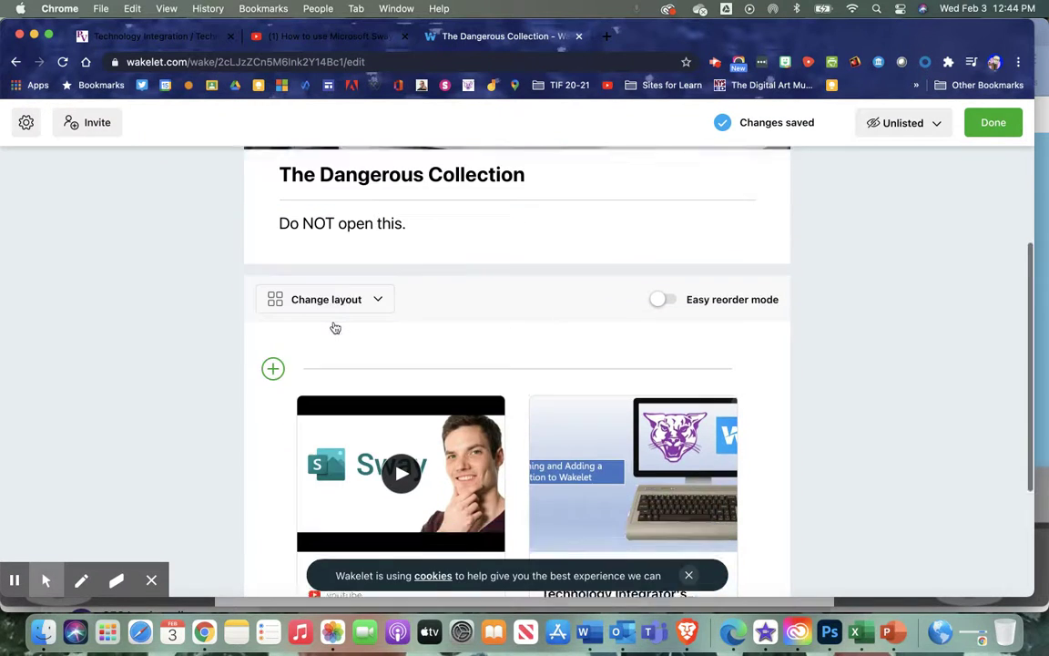
left_click(338, 278)
left_click(335, 359)
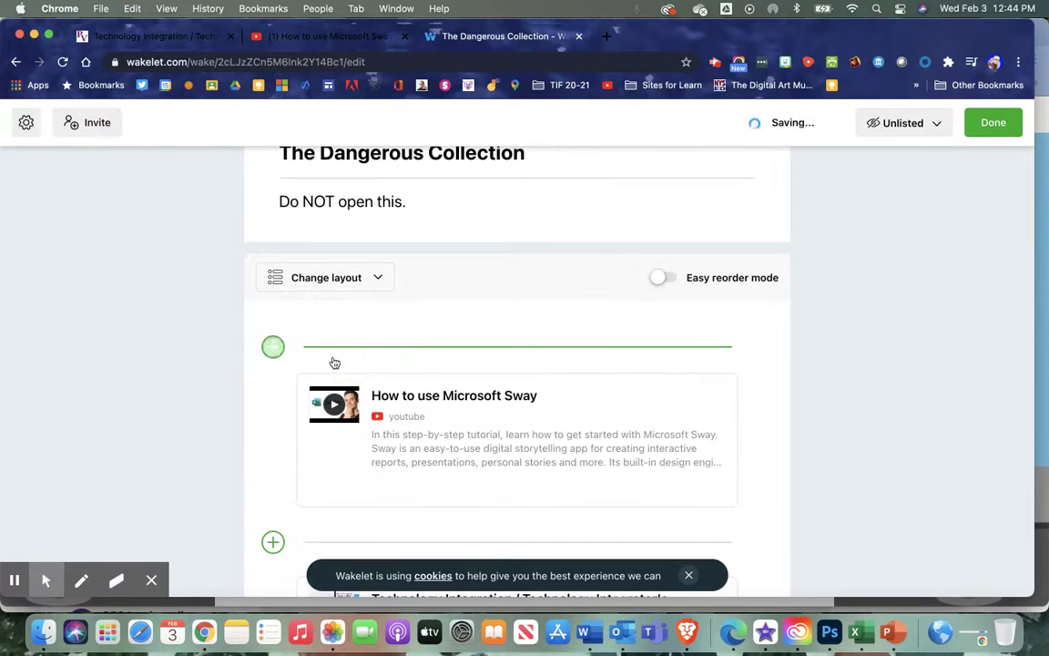
scroll(951, 391, "up", 4)
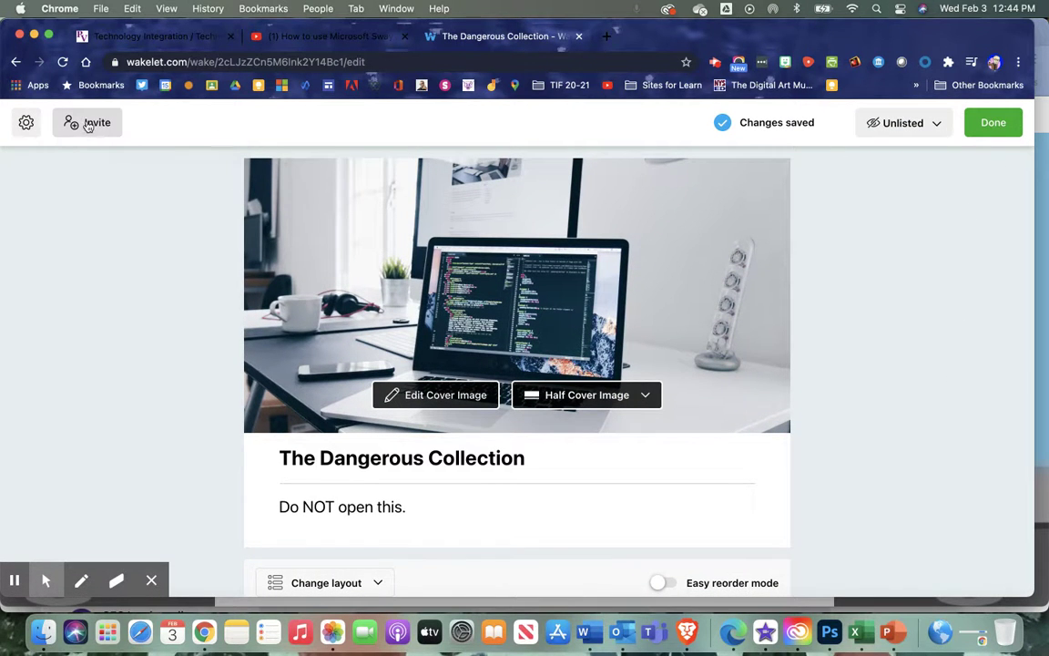
left_click(976, 132)
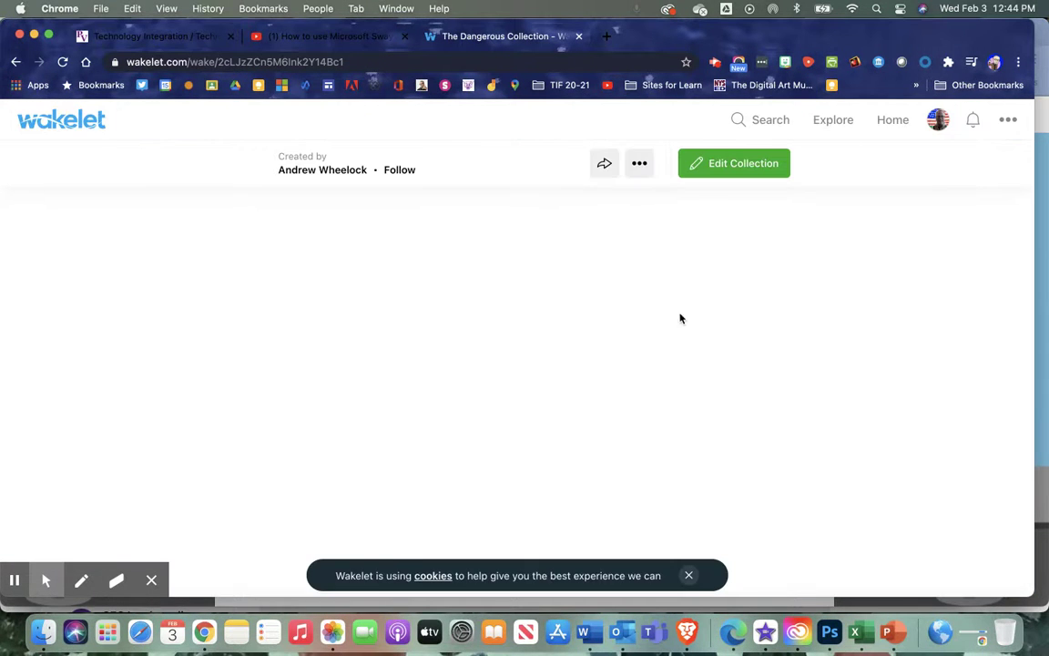
- Copy the finished collection's short share link from its sharing options and close them
left_click(526, 163)
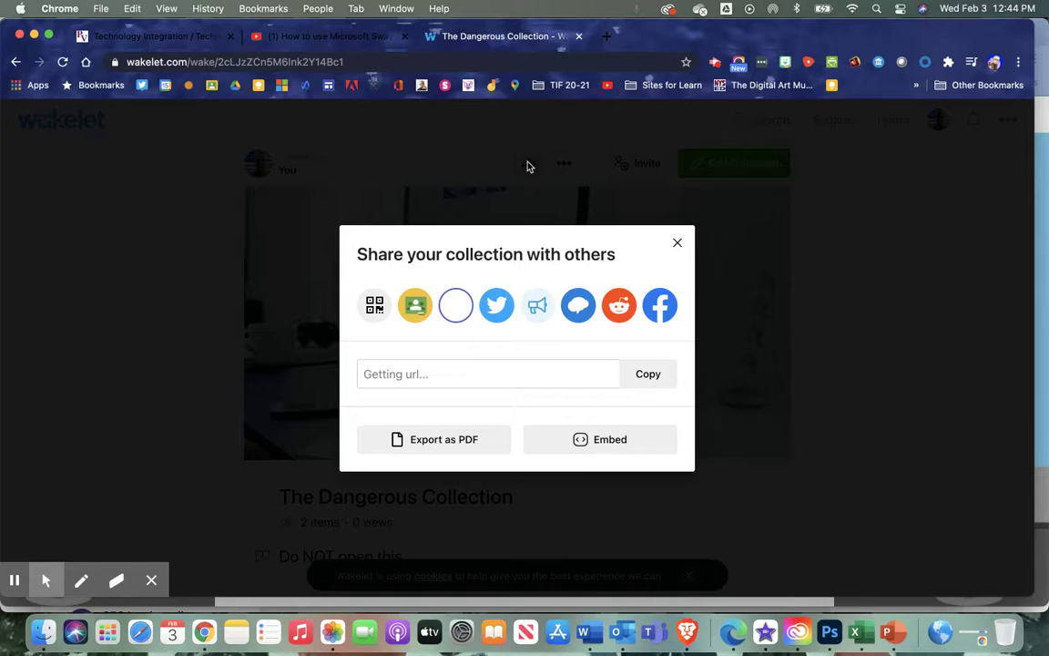
left_click(419, 374)
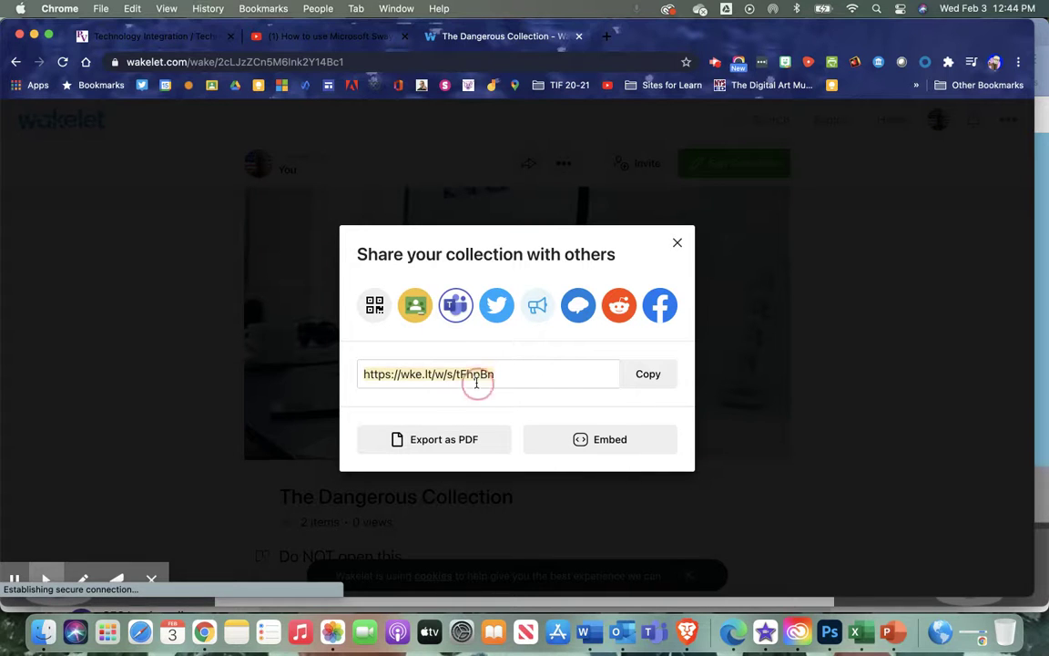
left_click(648, 376)
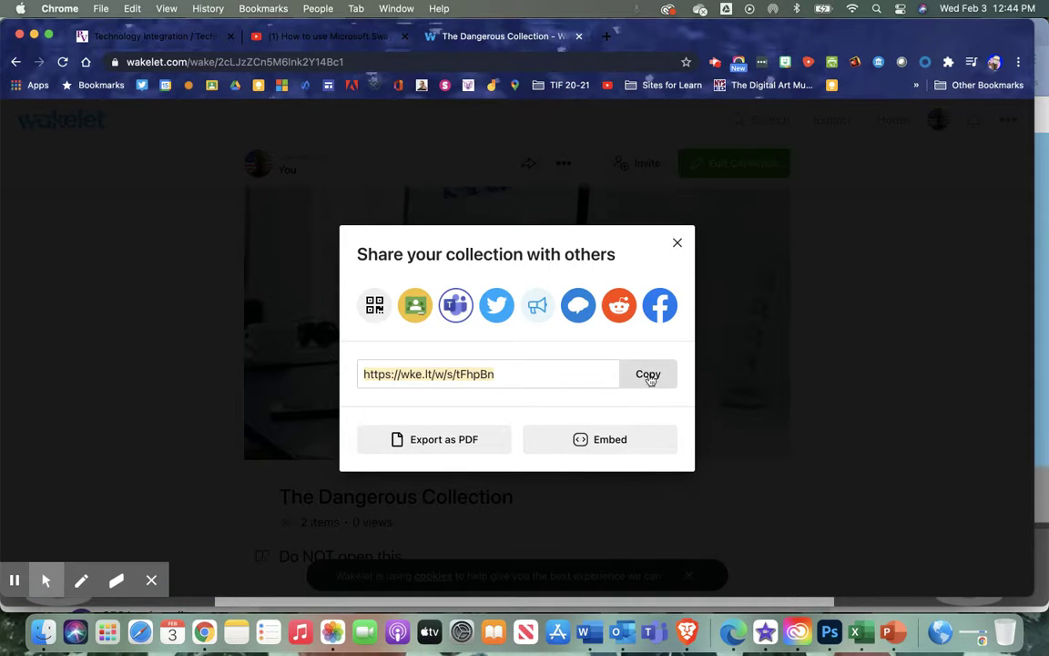
left_click(349, 61)
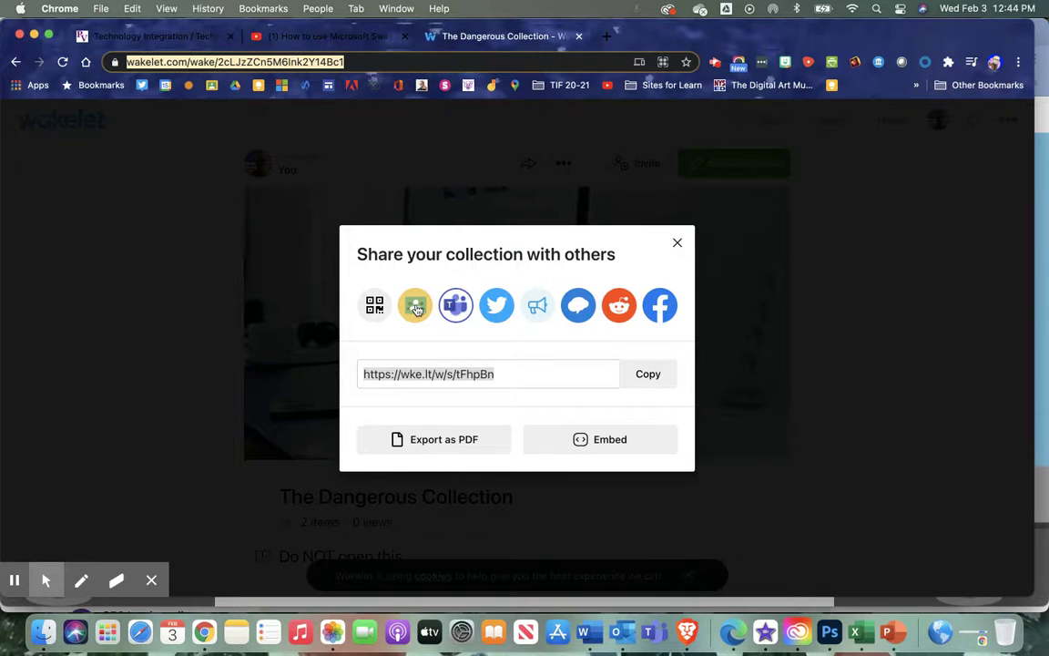
left_click(677, 243)
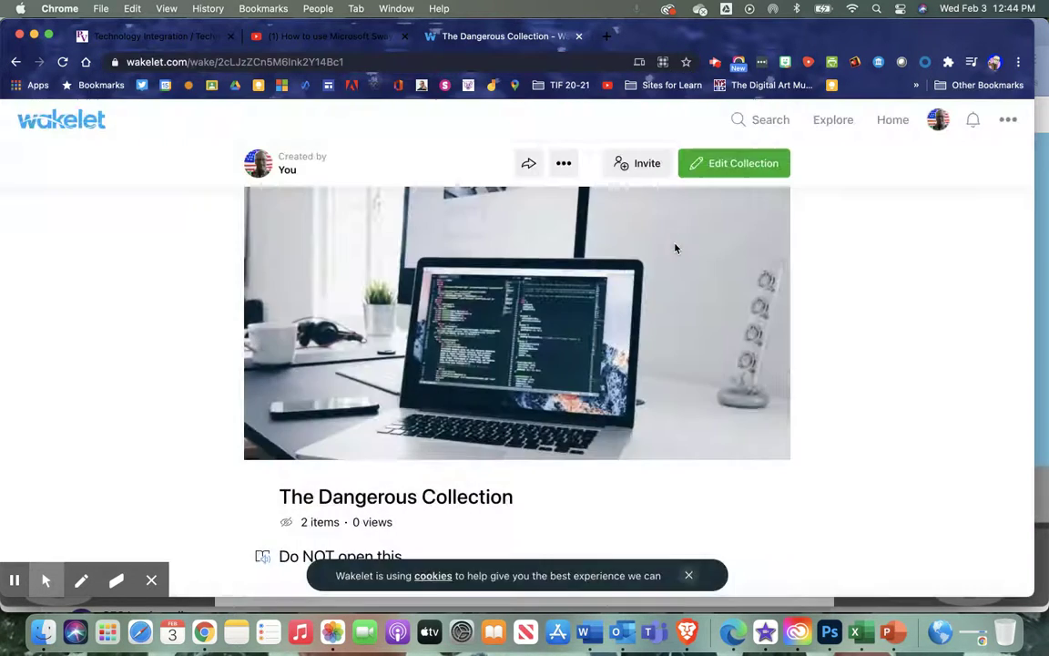